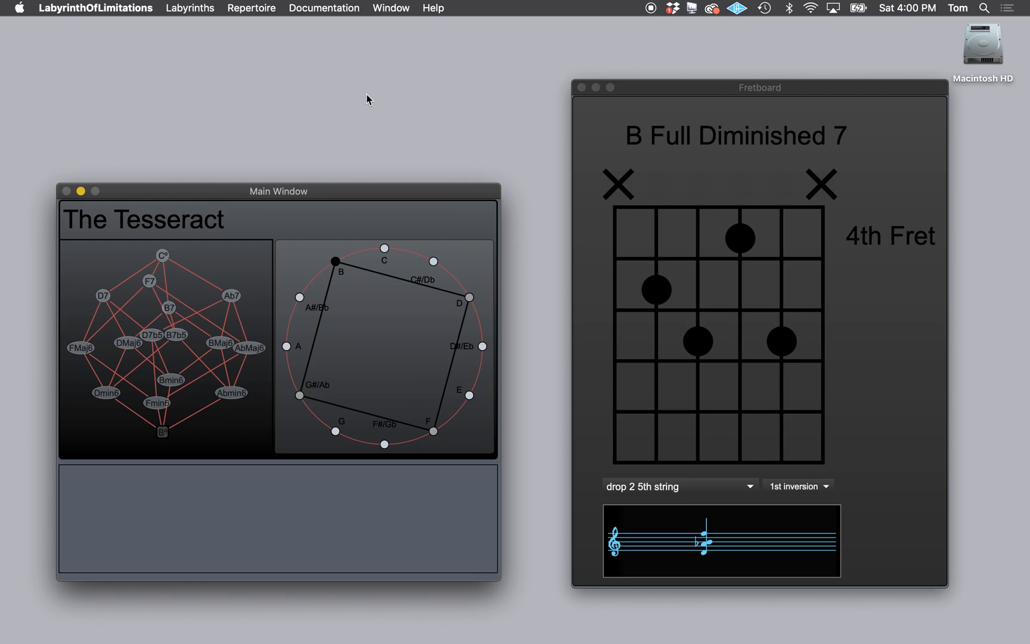
# Show the Piano window and close the Fretboard window
pyautogui.click(189, 7)
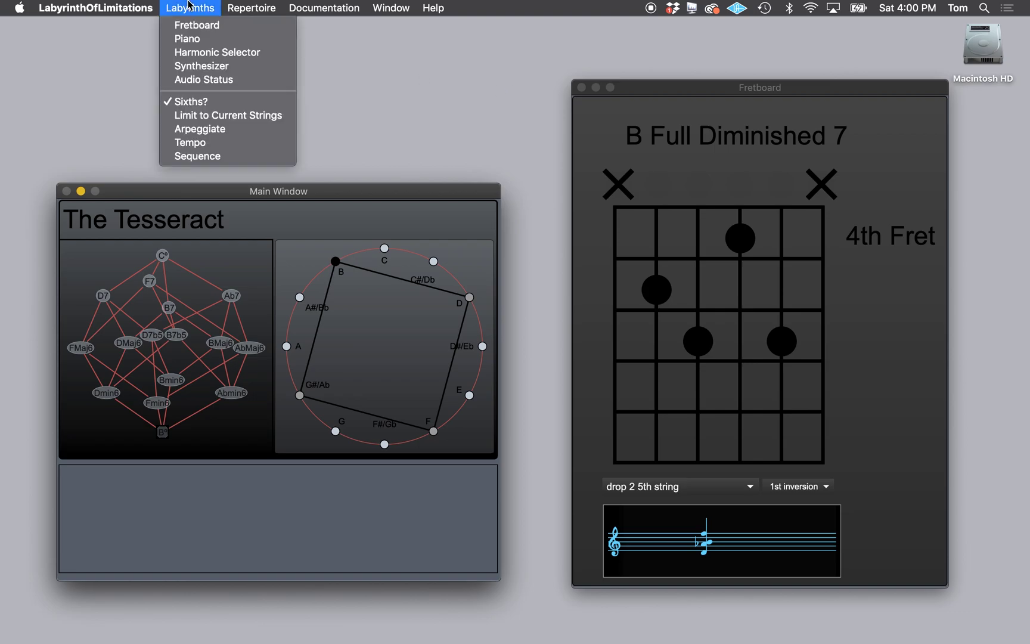
pyautogui.click(192, 39)
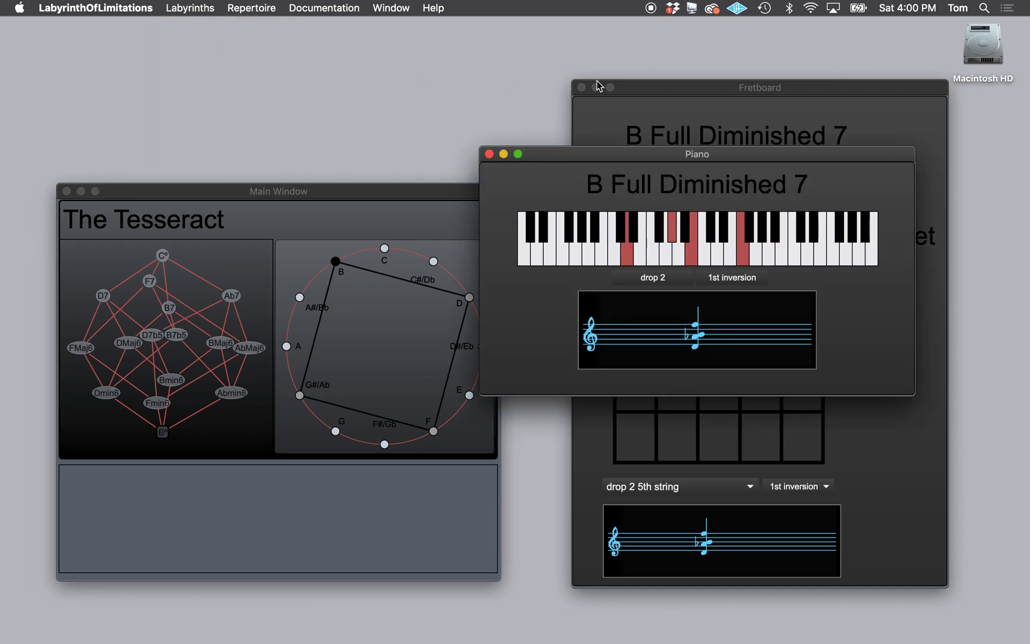
pyautogui.click(582, 88)
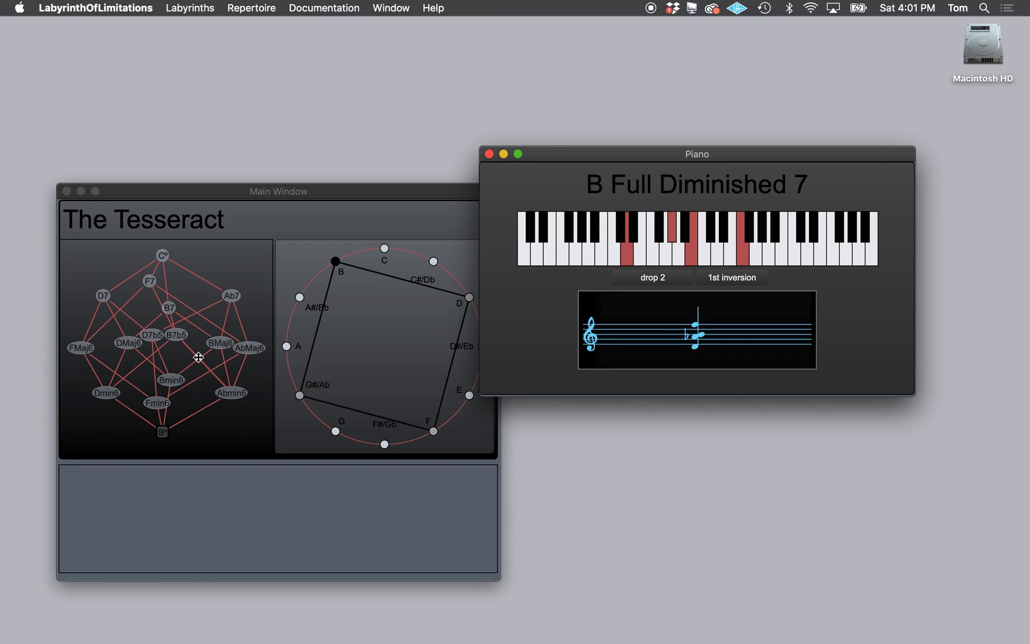
# Select the FMaj6, Bmin6 and Abmin6 chords in turn to display their voicings on the piano
pyautogui.click(82, 347)
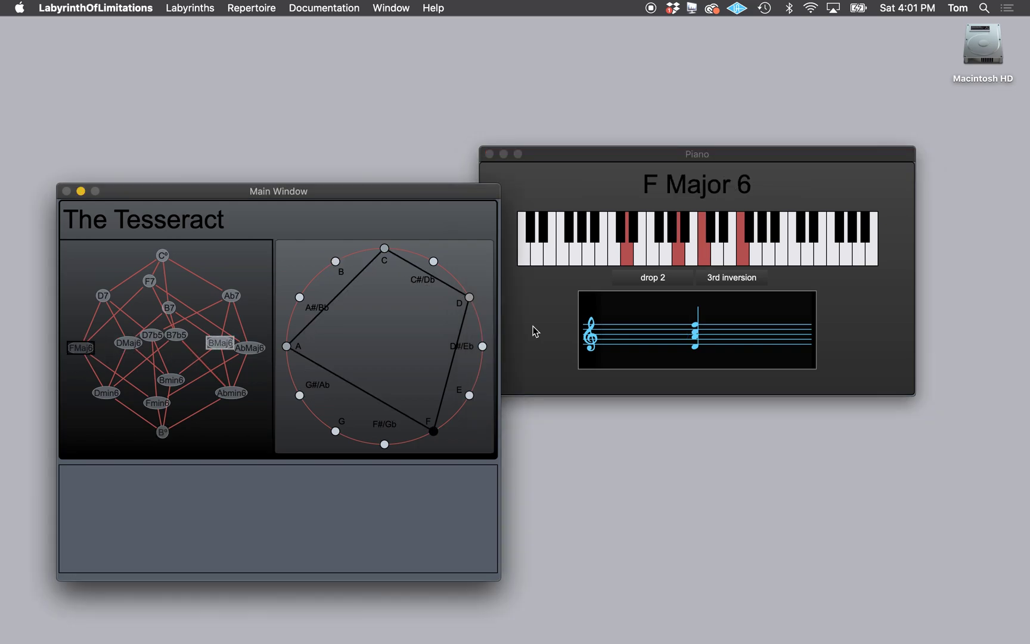
pyautogui.click(171, 383)
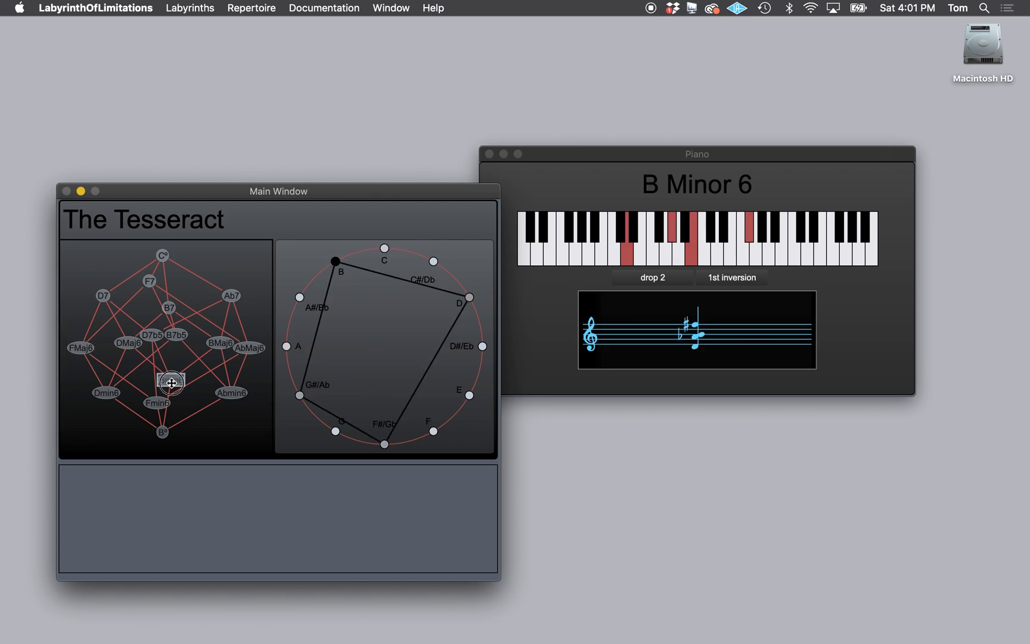
pyautogui.click(226, 393)
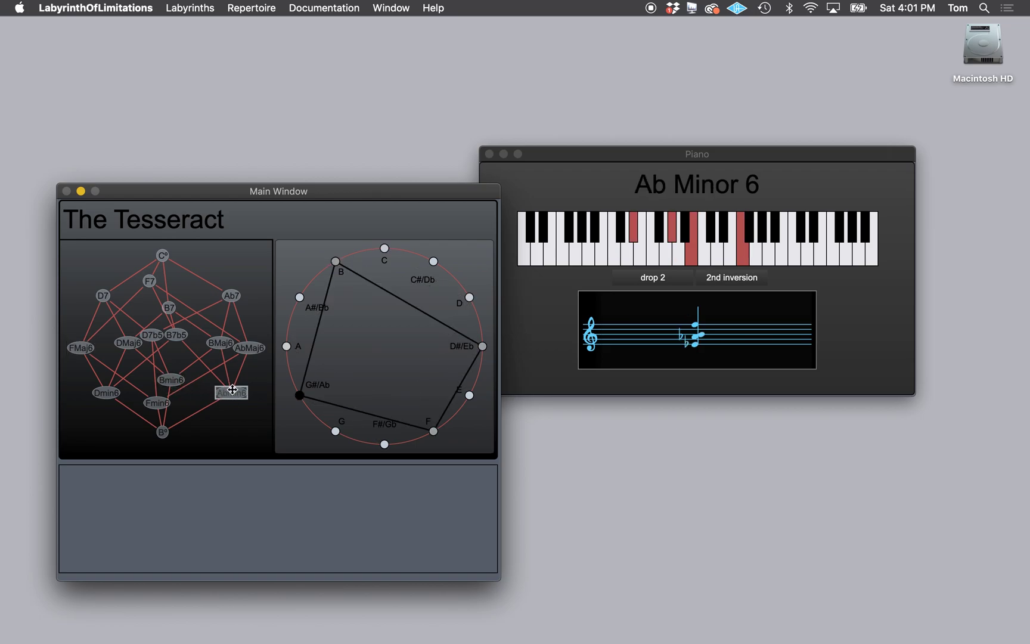
# Close the Piano window and bring back the Fretboard window
pyautogui.click(489, 154)
pyautogui.click(190, 7)
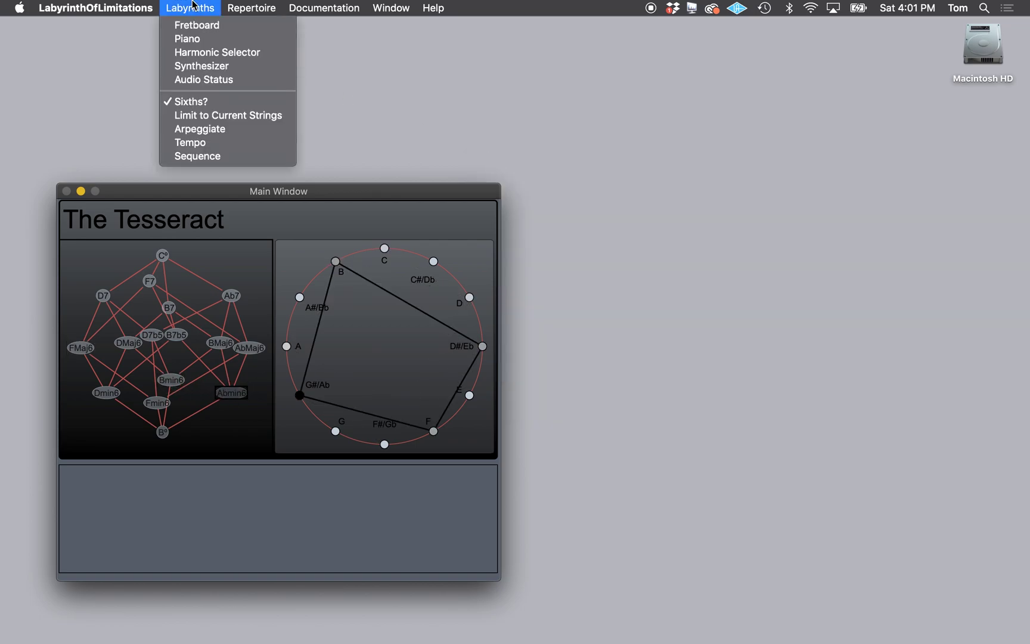
pyautogui.click(198, 25)
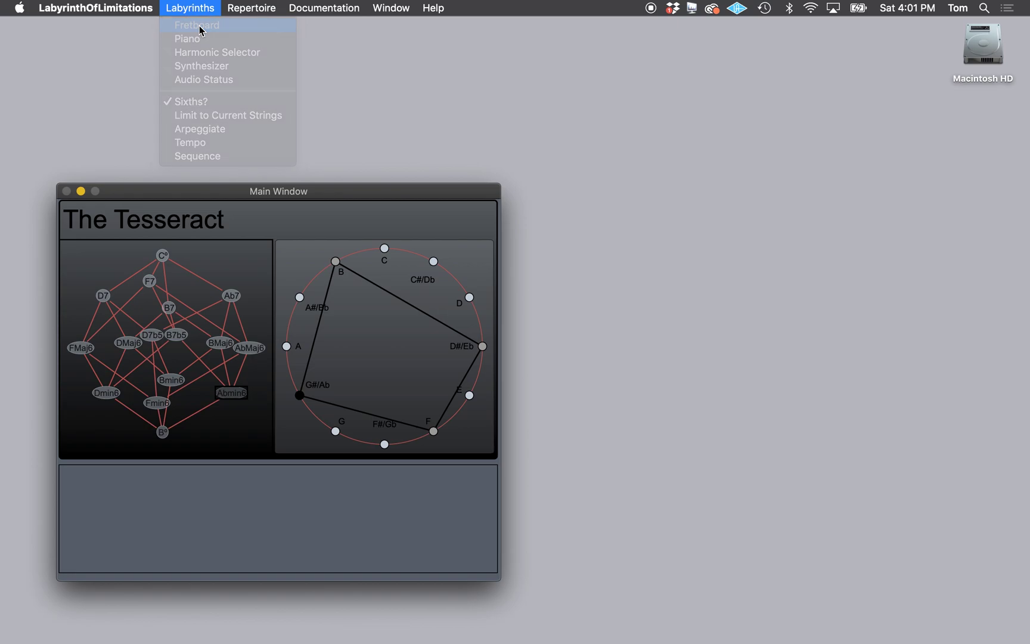
# Display the Bmin6, Fmin6 and Abmin6 voicings on the fretboard, going back and forth and ending on Fmin6
pyautogui.click(167, 380)
pyautogui.click(162, 402)
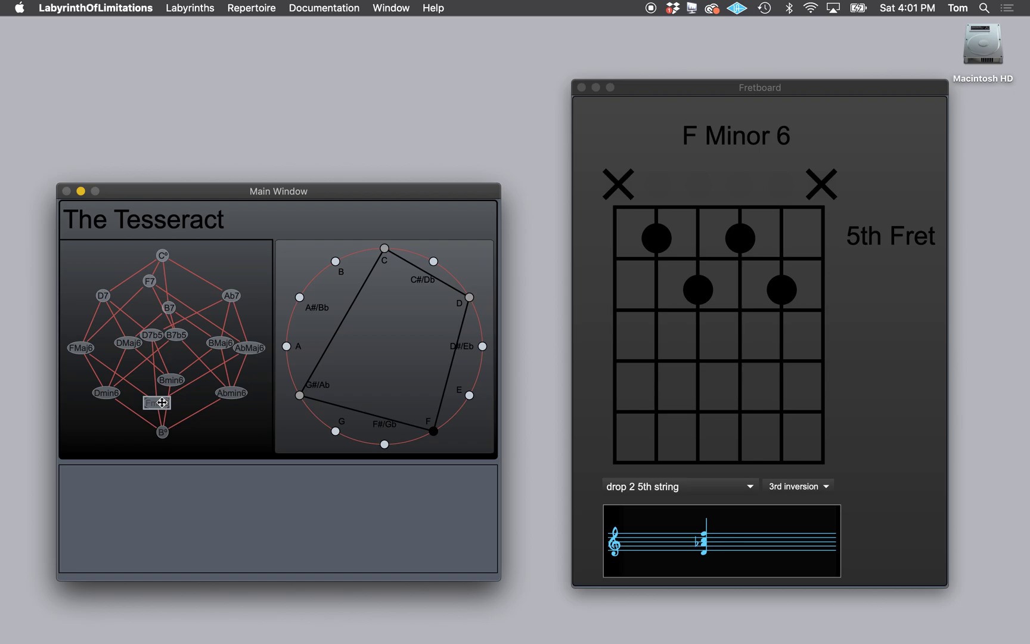
pyautogui.click(224, 395)
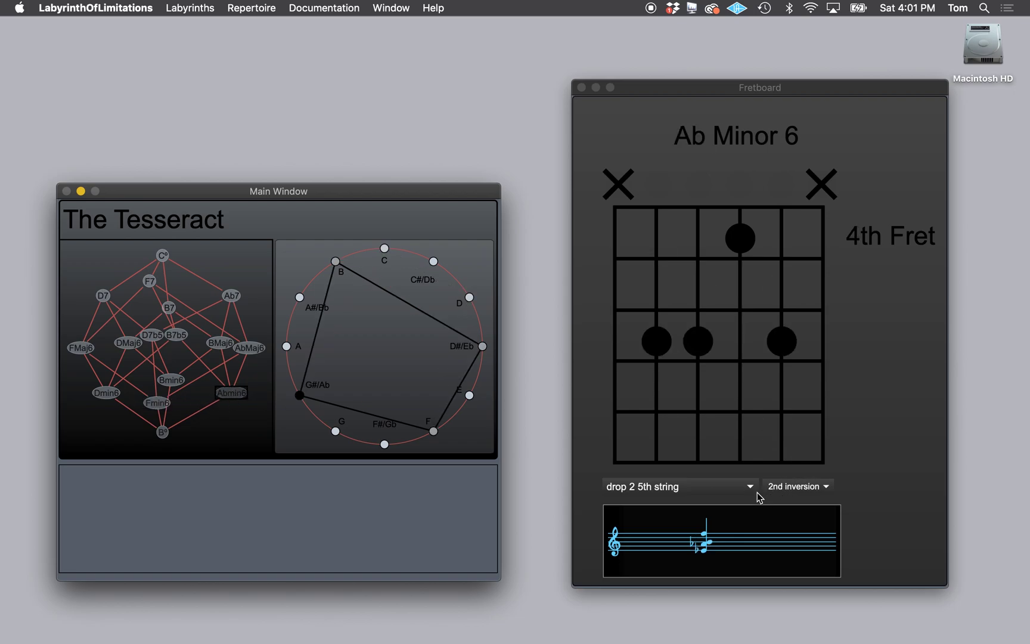
pyautogui.click(173, 378)
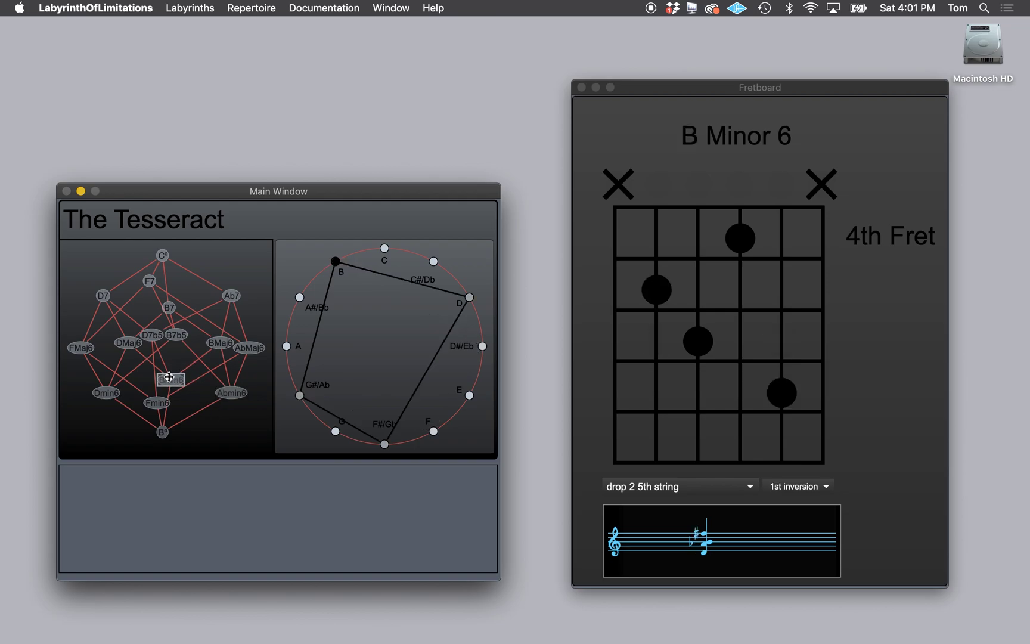
pyautogui.click(230, 393)
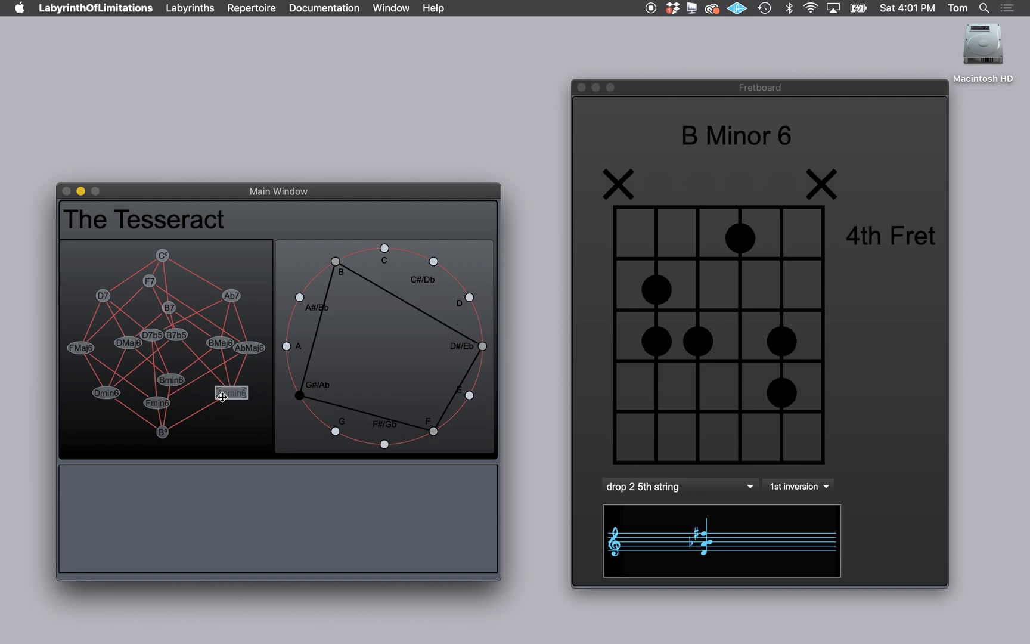
pyautogui.click(153, 402)
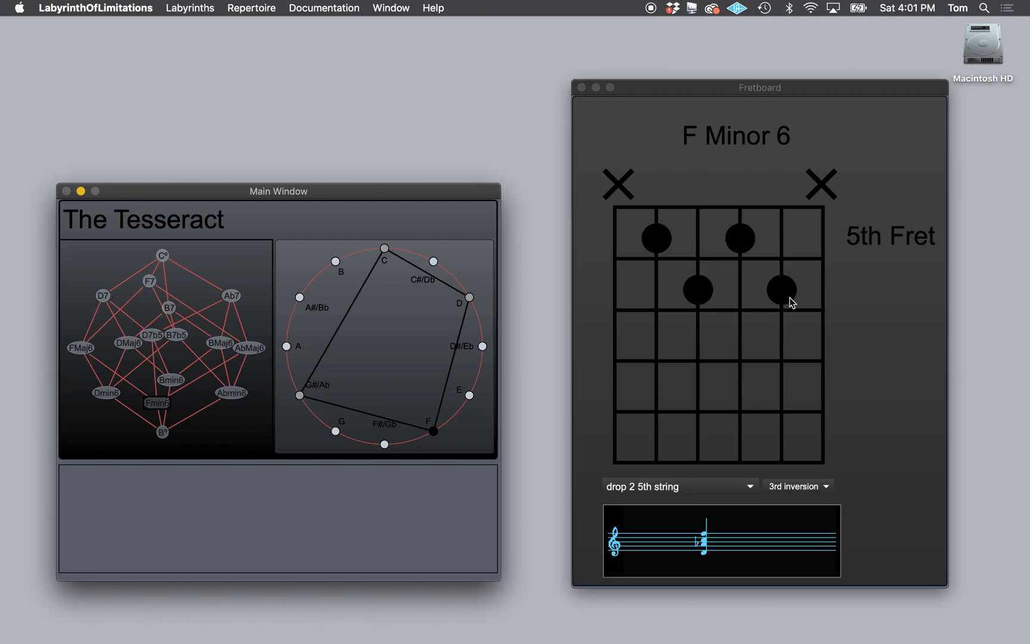
# Alternate the chord on the fretboard between Bmin6 and Fmin6 several times and finish with FMaj6
pyautogui.click(168, 381)
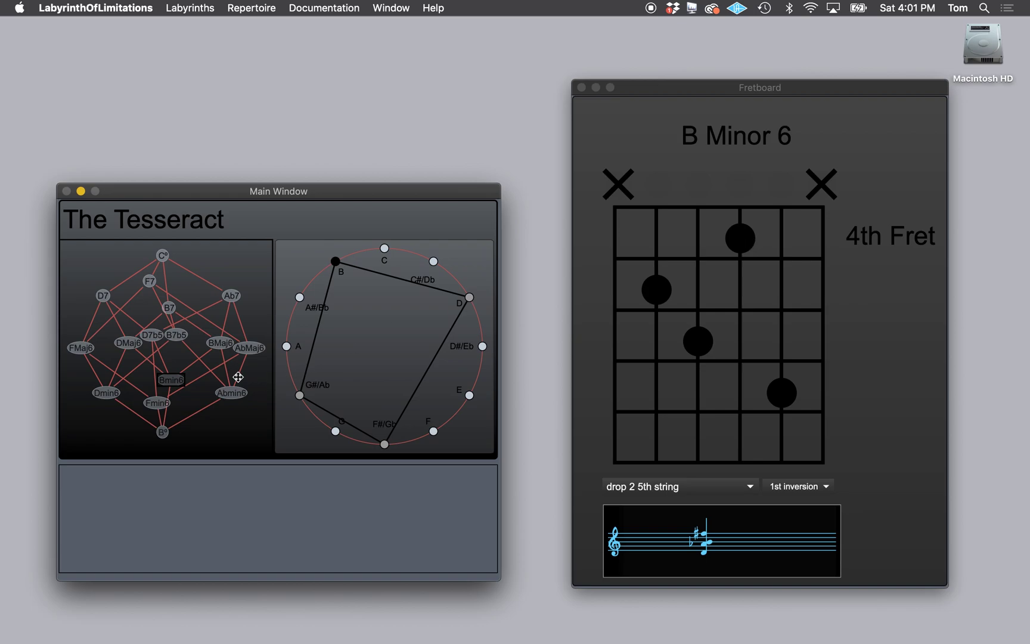
pyautogui.click(159, 405)
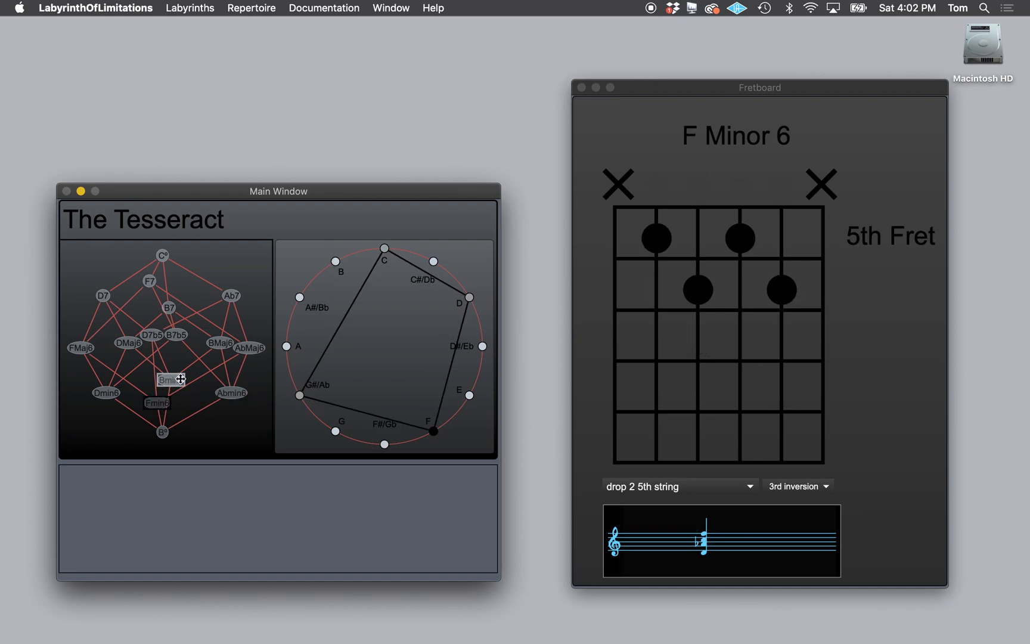
pyautogui.click(168, 387)
pyautogui.click(157, 403)
pyautogui.click(175, 378)
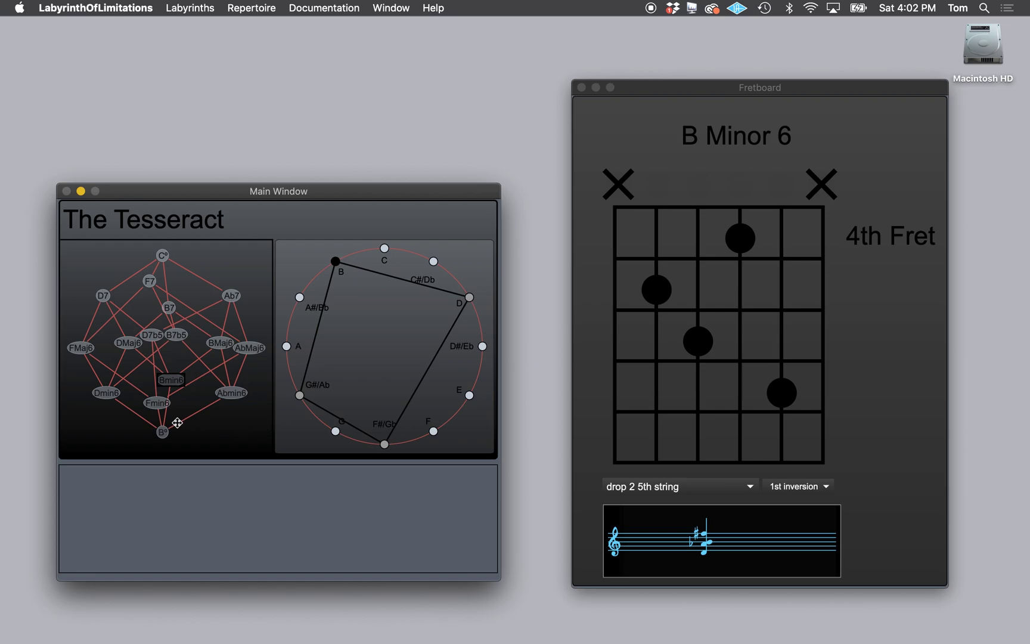
pyautogui.click(157, 403)
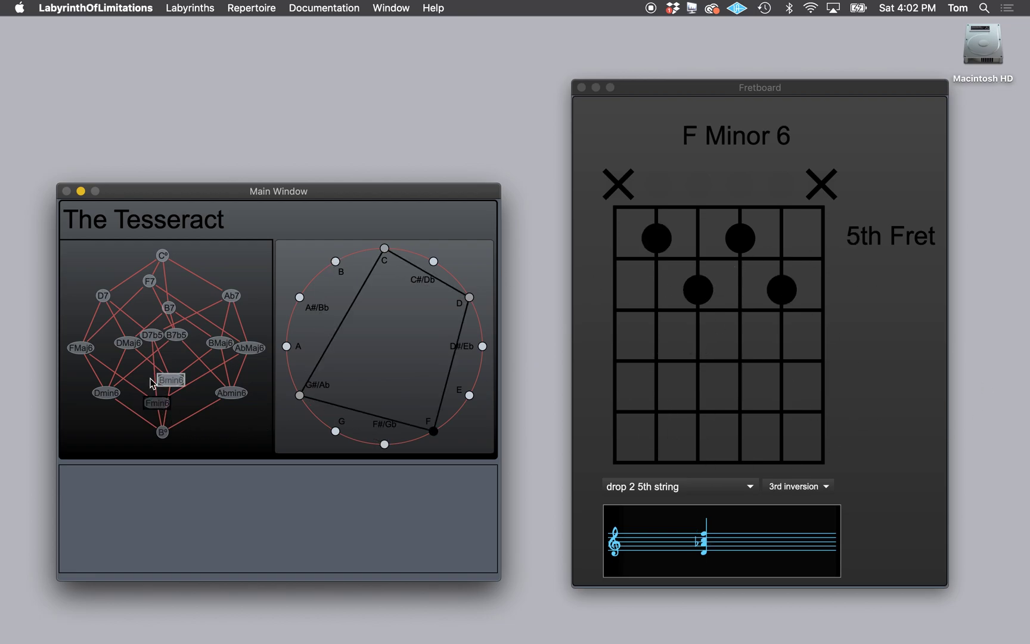
pyautogui.click(81, 349)
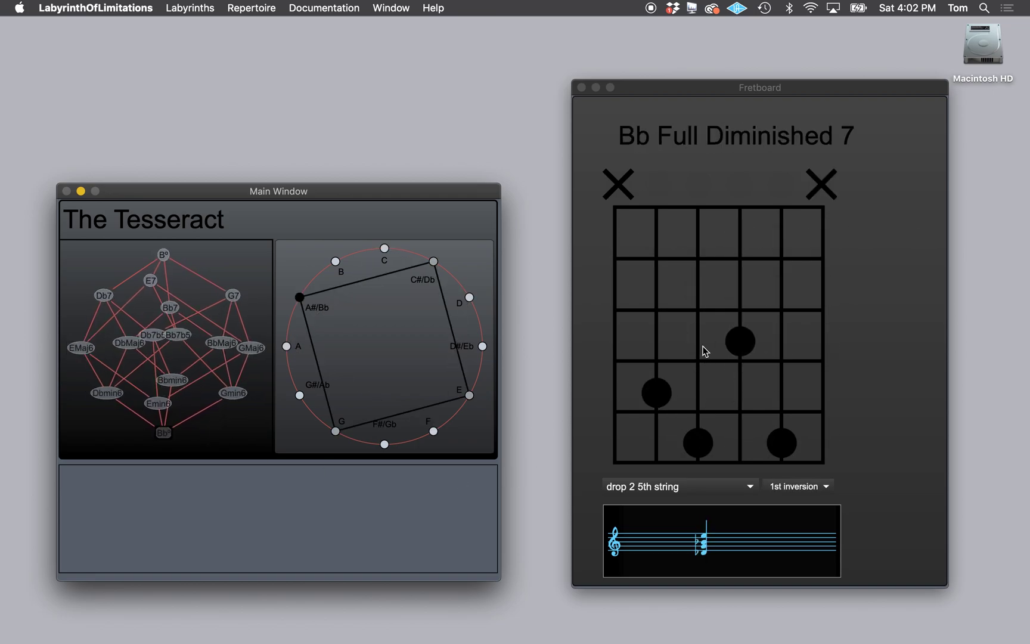
# Turn off the Sixths option for labelling the chords
pyautogui.click(194, 8)
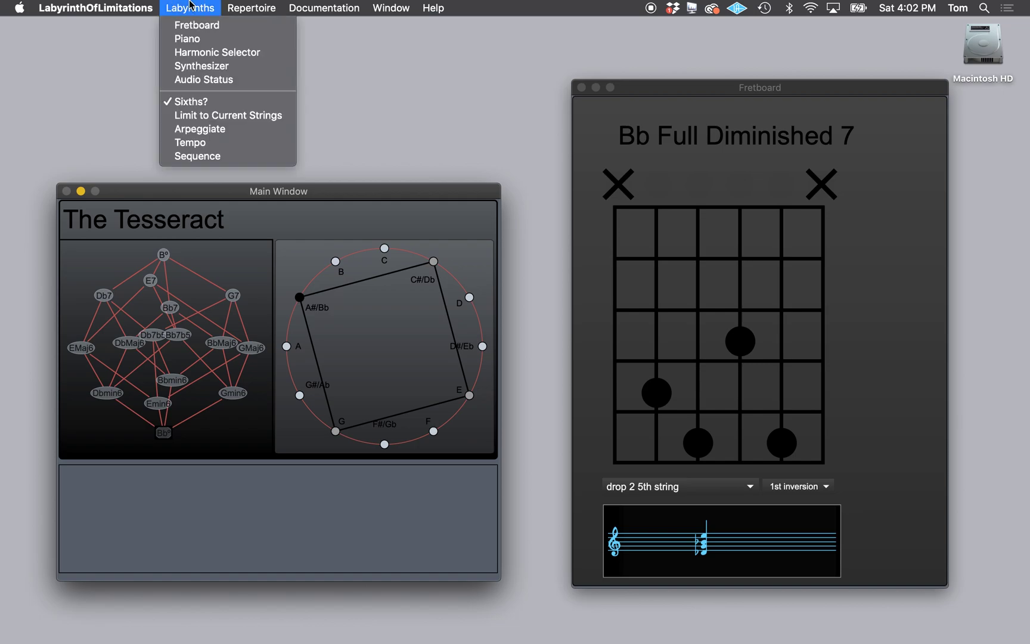
pyautogui.click(202, 105)
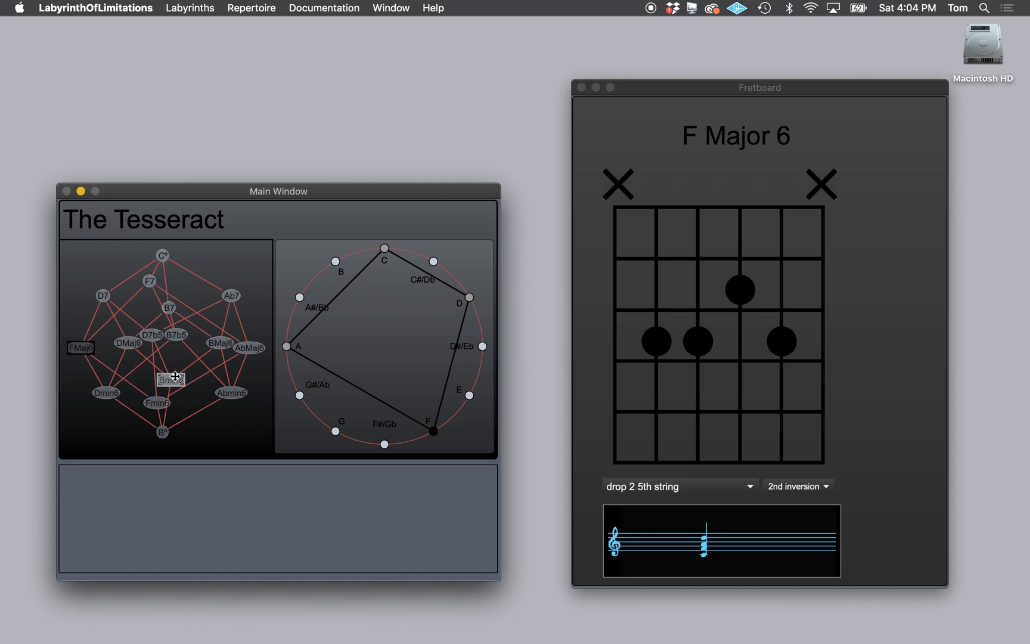
# Transpose the tesseract up five semitones and select BbMaj6 as the chord on its outer corner
pyautogui.press('Up')
pyautogui.press('Up')
pyautogui.press('Up')
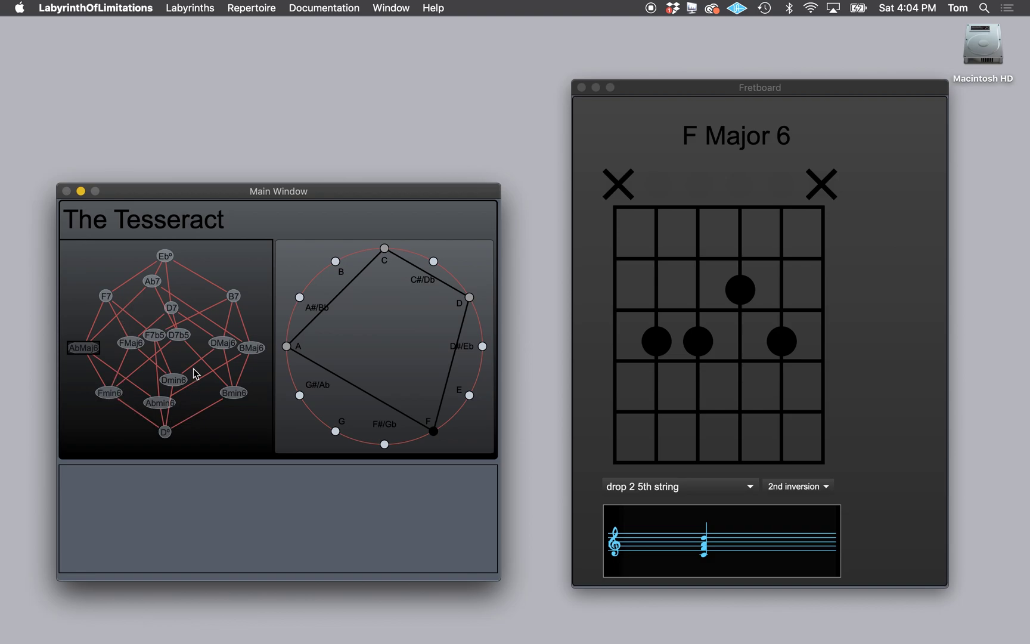
pyautogui.press('Up')
pyautogui.press('Up')
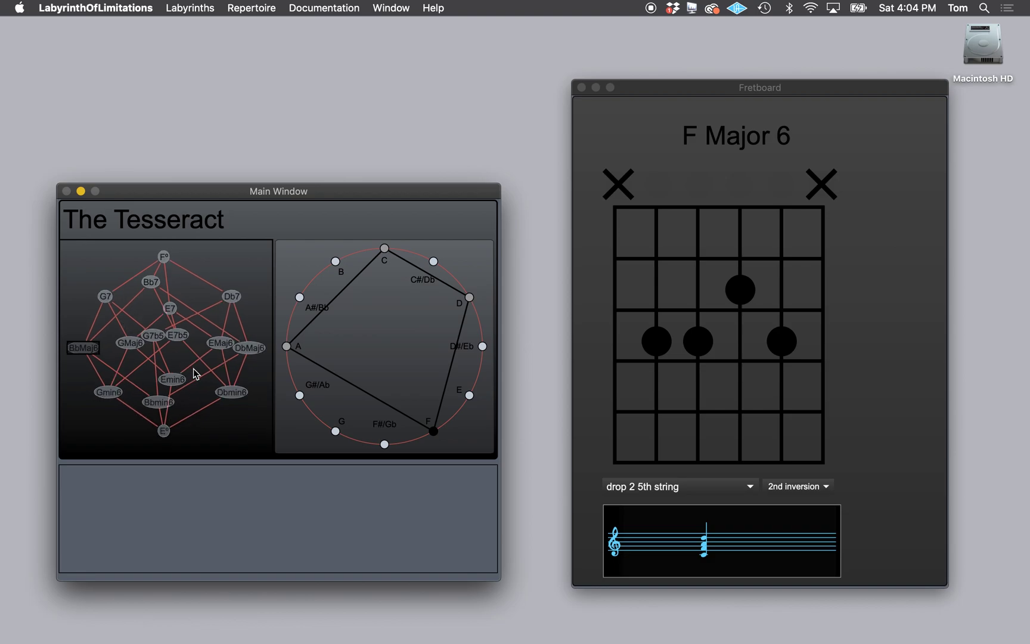
pyautogui.click(79, 348)
# Transpose the tesseract up three semitones one at a time, selecting BMaj6, CMaj6 and DbMaj6 in turn
pyautogui.press('Up')
pyautogui.click(78, 347)
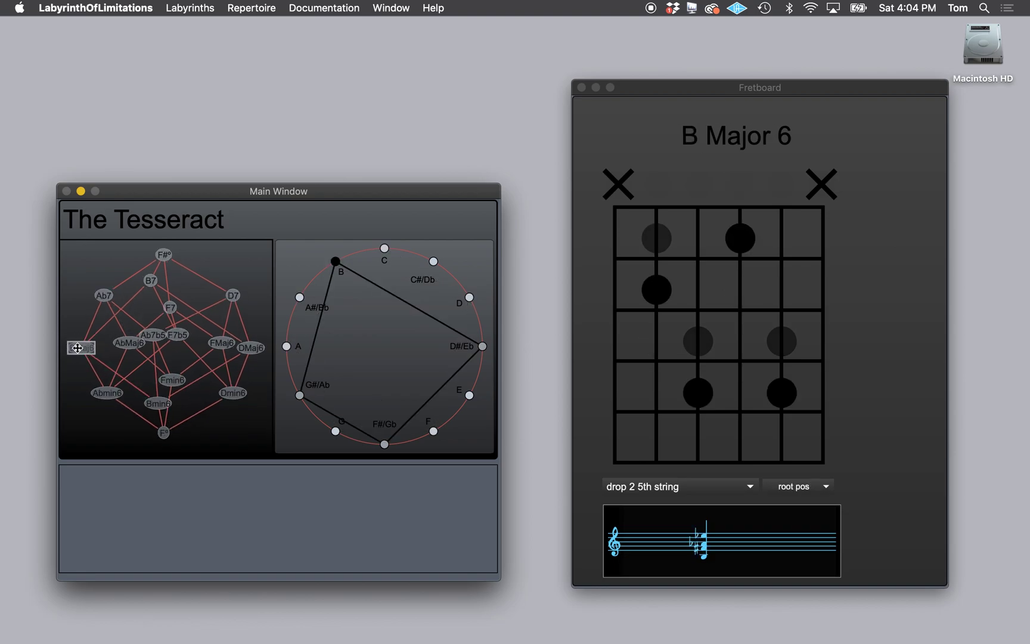
pyautogui.press('Up')
pyautogui.click(77, 347)
pyautogui.press('Up')
pyautogui.click(78, 347)
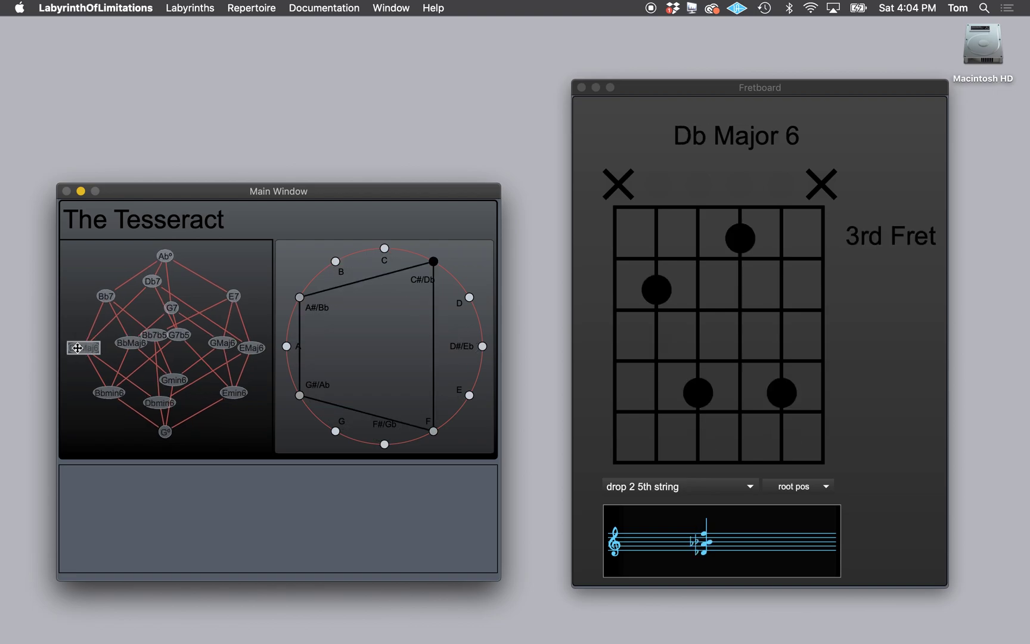
# Continue transposing the tesseract up by semitones, selecting the outer-corner major sixth chord each time, from DMaj6 through EMaj6
pyautogui.press('Up')
pyautogui.click(77, 348)
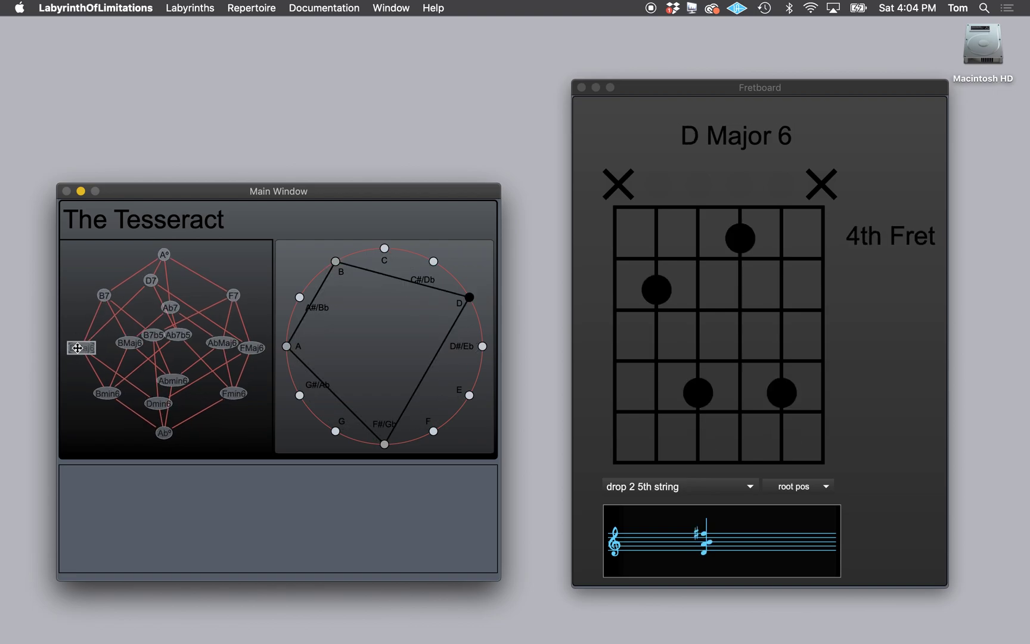
pyautogui.press('Up')
pyautogui.click(77, 348)
pyautogui.press('Up')
pyautogui.click(78, 348)
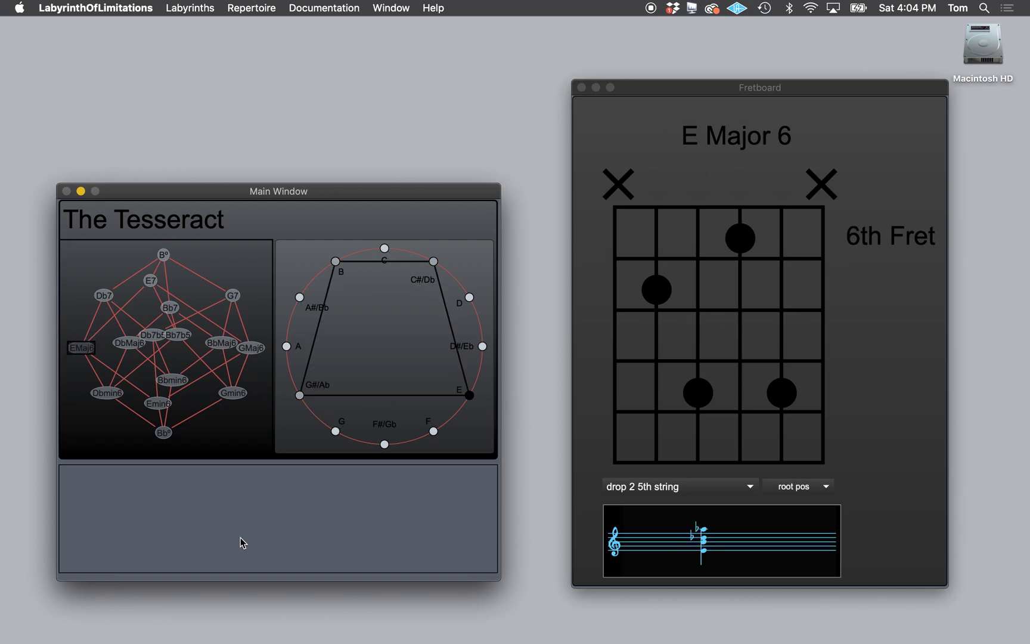
# Load the song All the Things You Are from the repertoire and turn off Limit to Current Strings
pyautogui.click(247, 5)
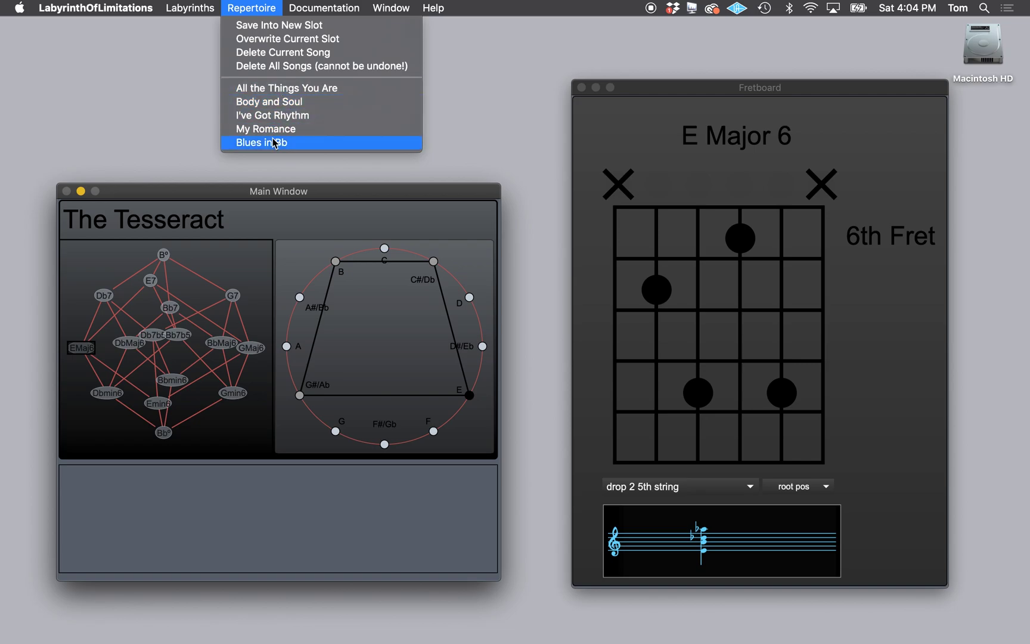
pyautogui.click(287, 89)
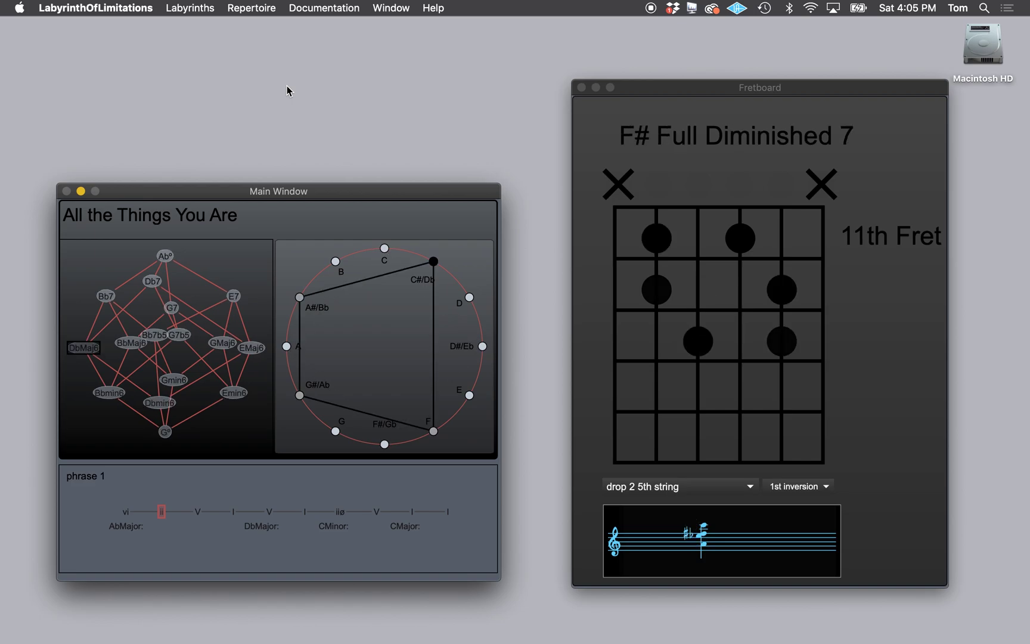
pyautogui.click(197, 8)
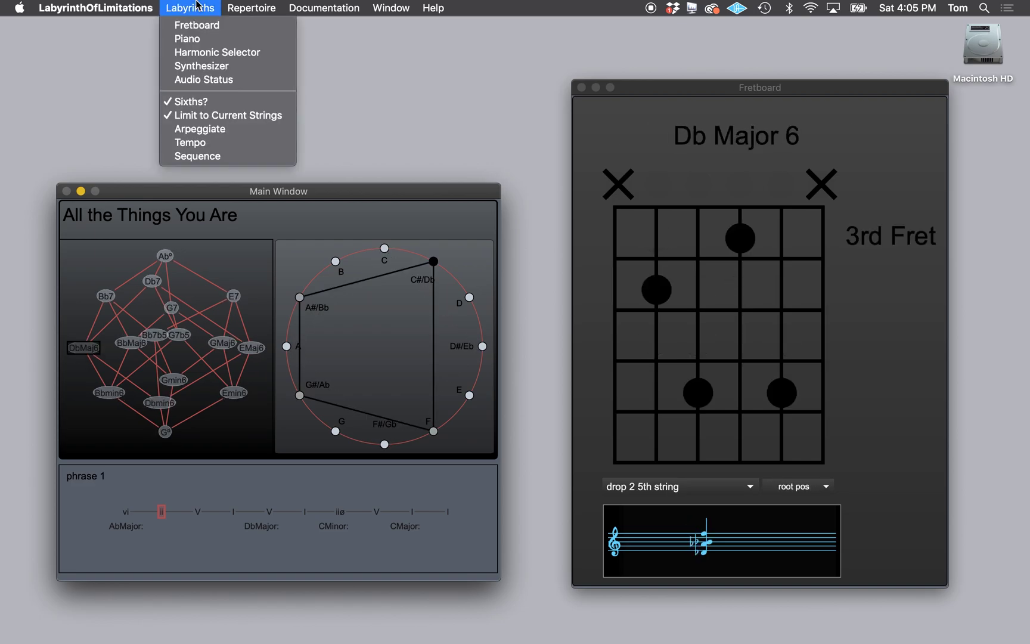
pyautogui.click(200, 115)
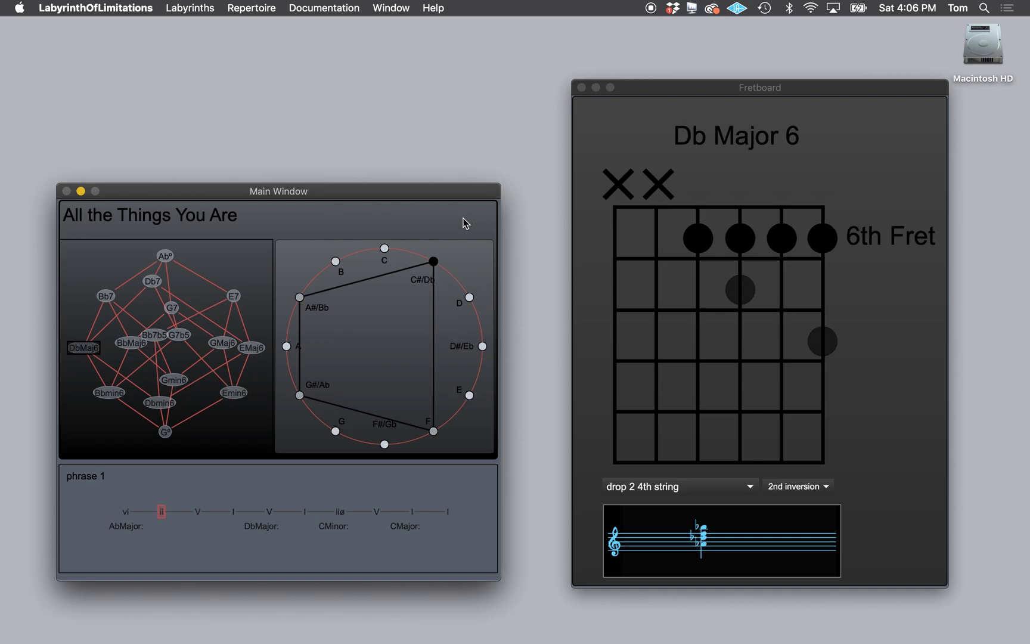
# Review the list of keyboard shortcut commands in the documentation and close it
pyautogui.click(304, 6)
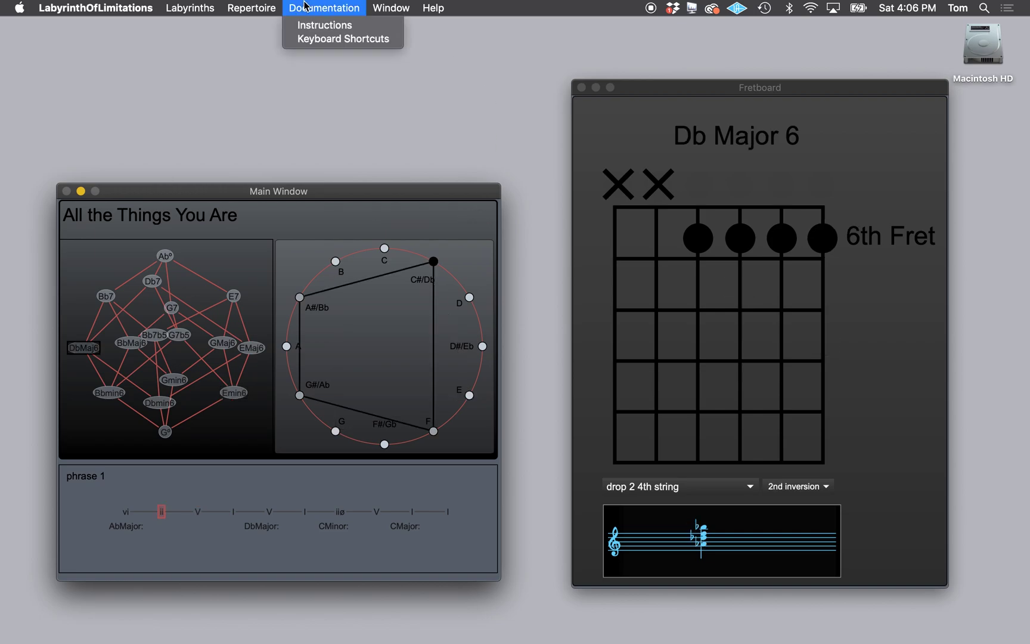
pyautogui.click(324, 39)
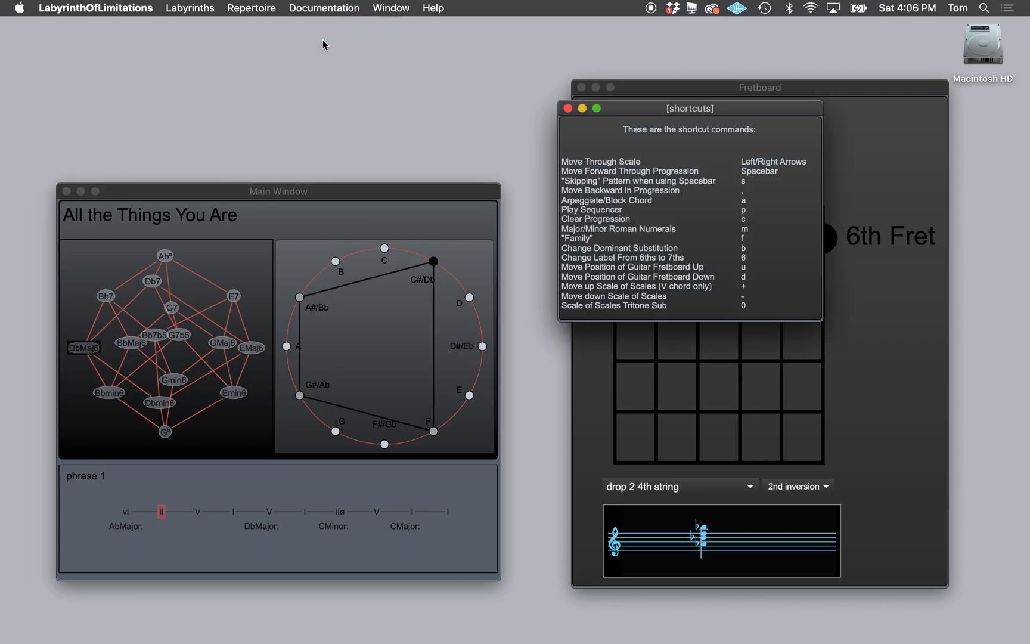
pyautogui.click(568, 109)
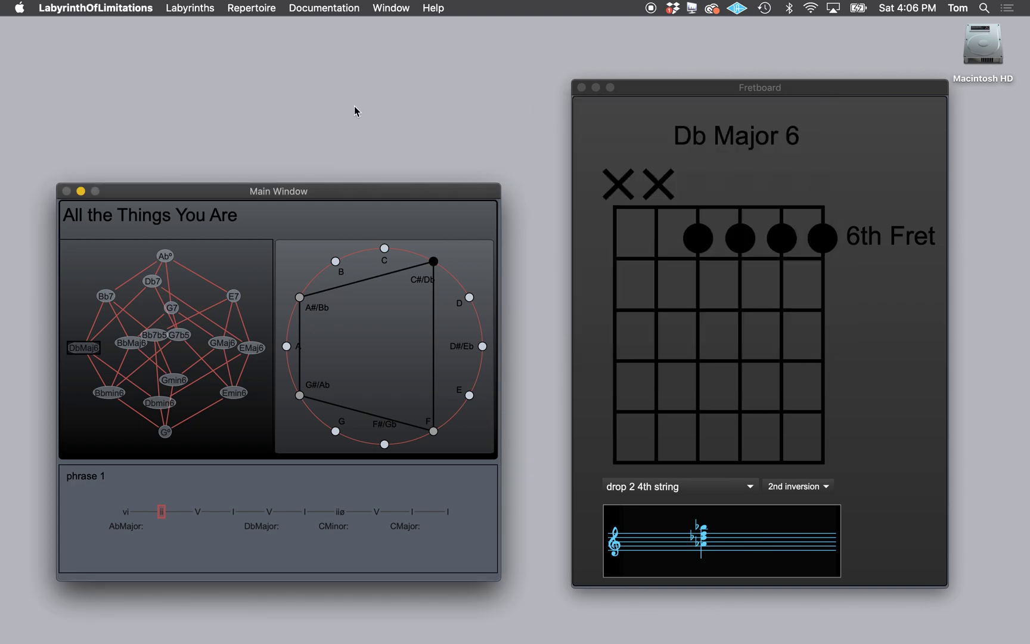
pyautogui.click(327, 7)
pyautogui.click(327, 41)
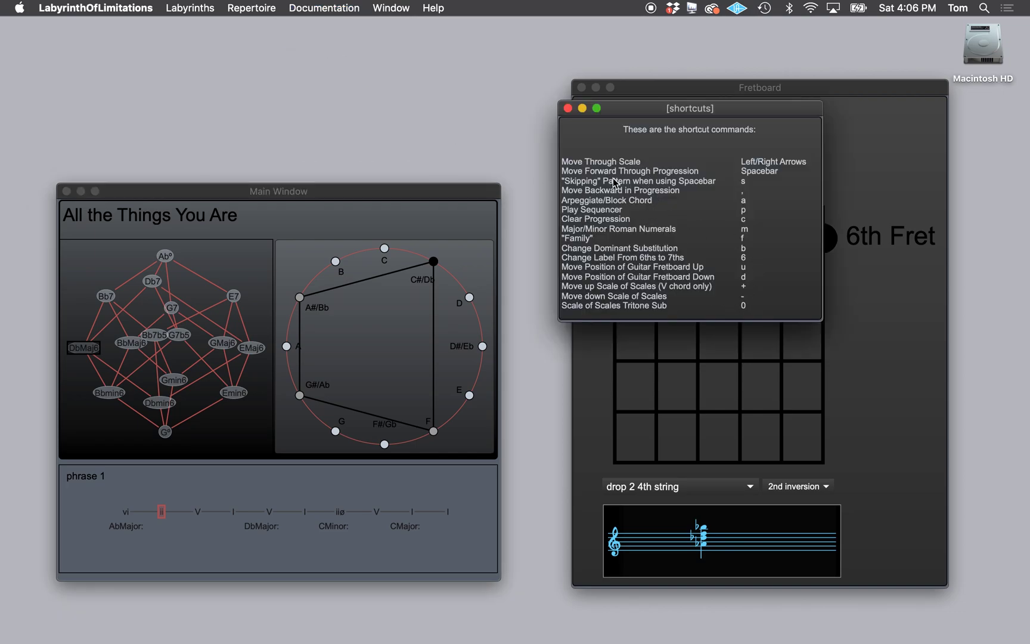
pyautogui.click(568, 107)
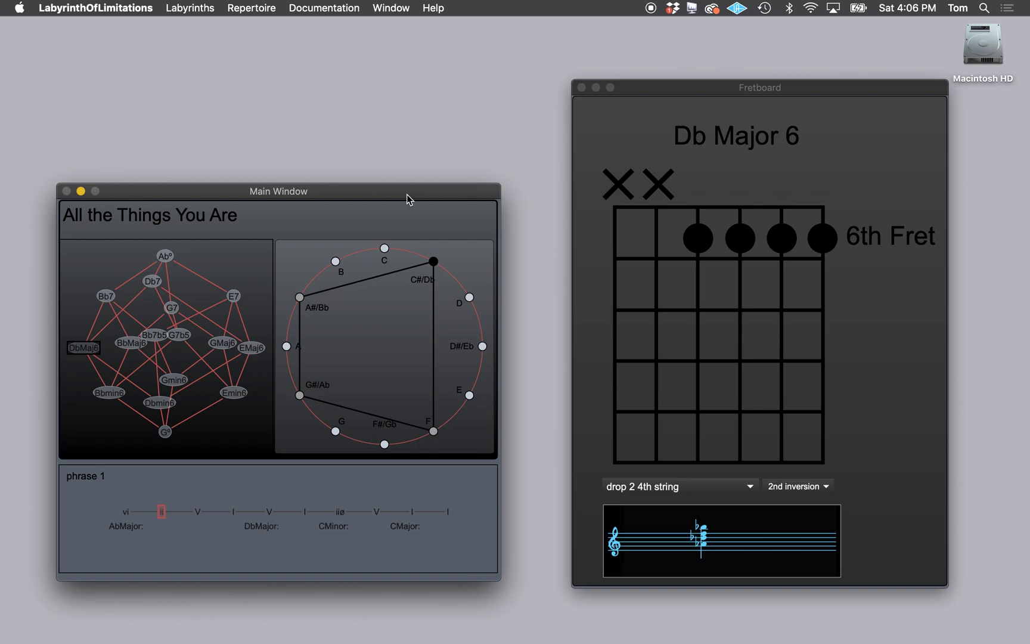
# Go back to the vi chord of phrase 1 and advance through ii to the V chord
pyautogui.press('Left')
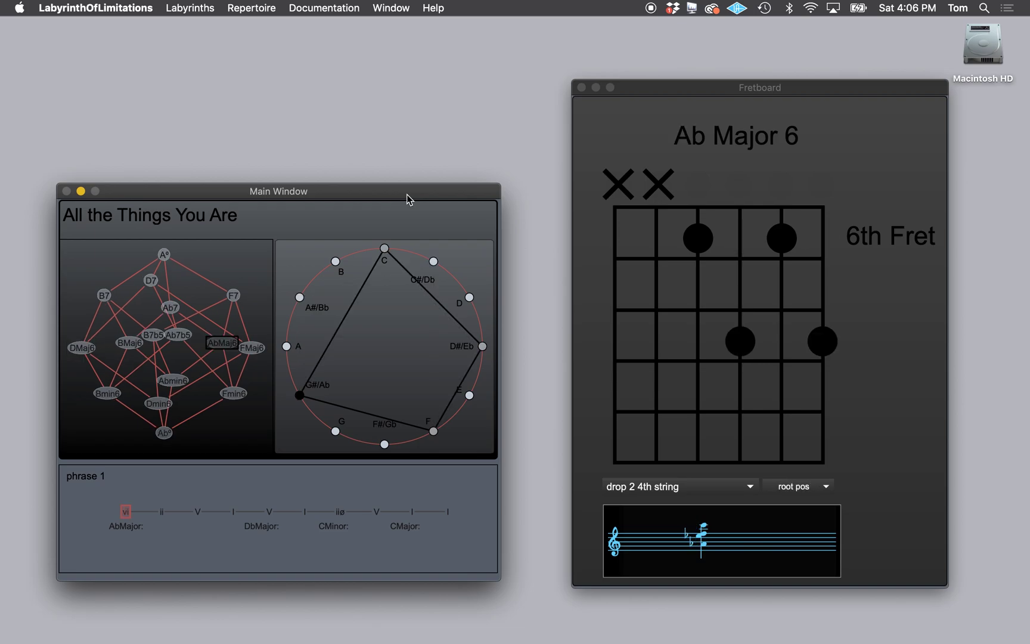
pyautogui.press('Right')
pyautogui.press('Right')
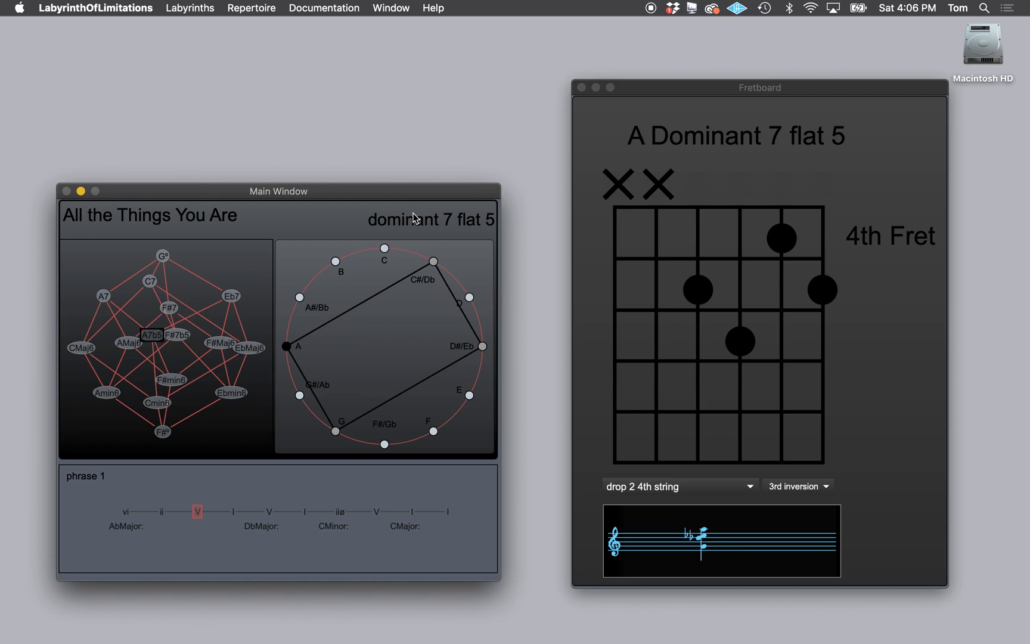
# Cycle the phrase 1 V chord through its dominant 7, diminished and tritone substitution variants
pyautogui.press('Left')
pyautogui.press('Right')
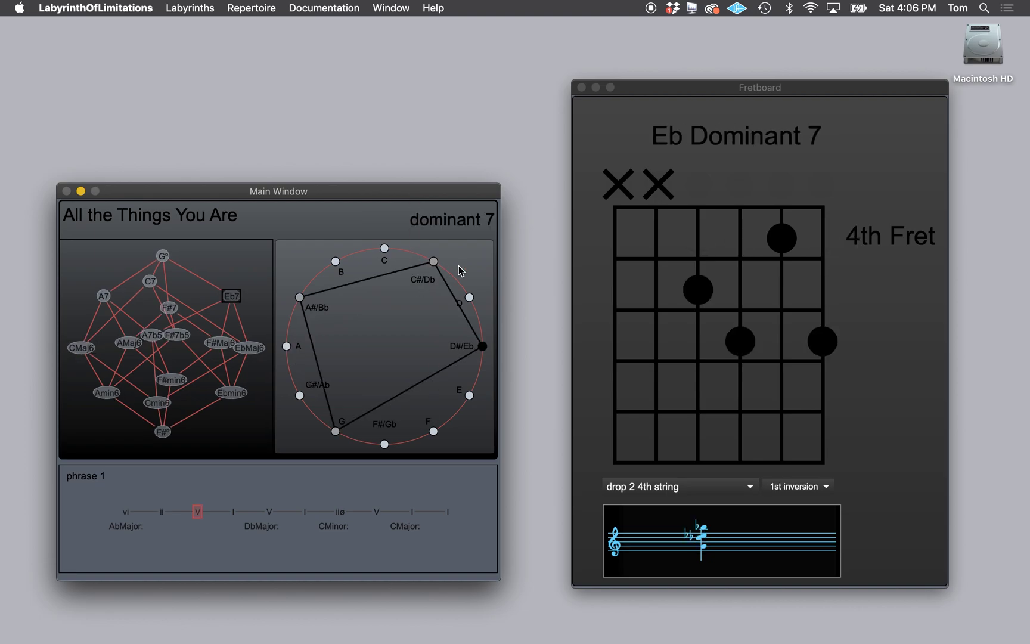
pyautogui.press('Left')
pyautogui.press('Right')
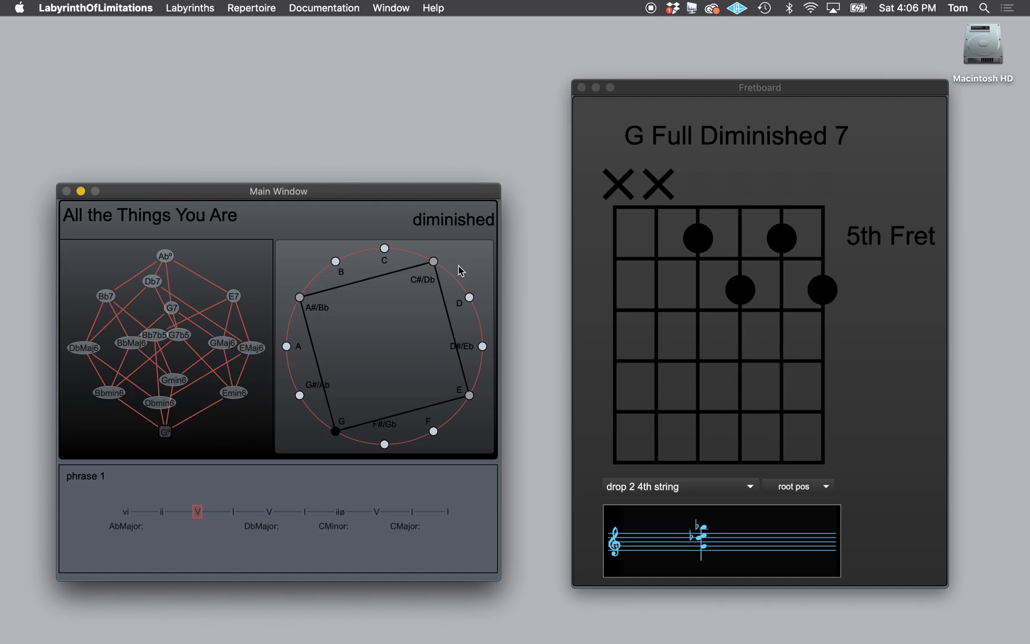
pyautogui.press('Left')
pyautogui.press('Right')
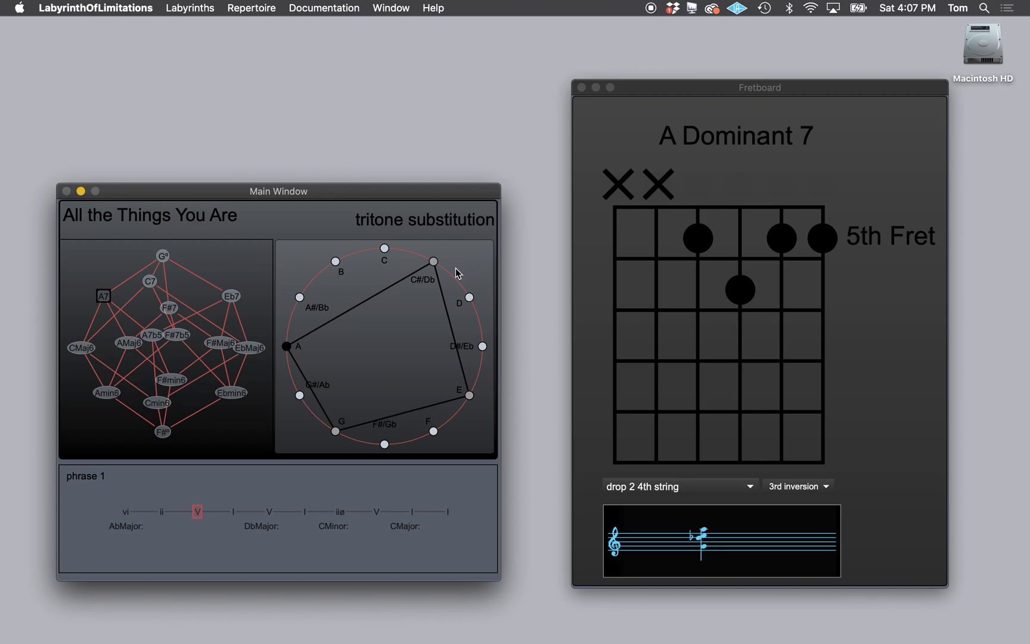
# Fix the V chord's substitution as "six on the five" and raise the fretboard voicing to root position at the 8th fret
pyautogui.press('Down')
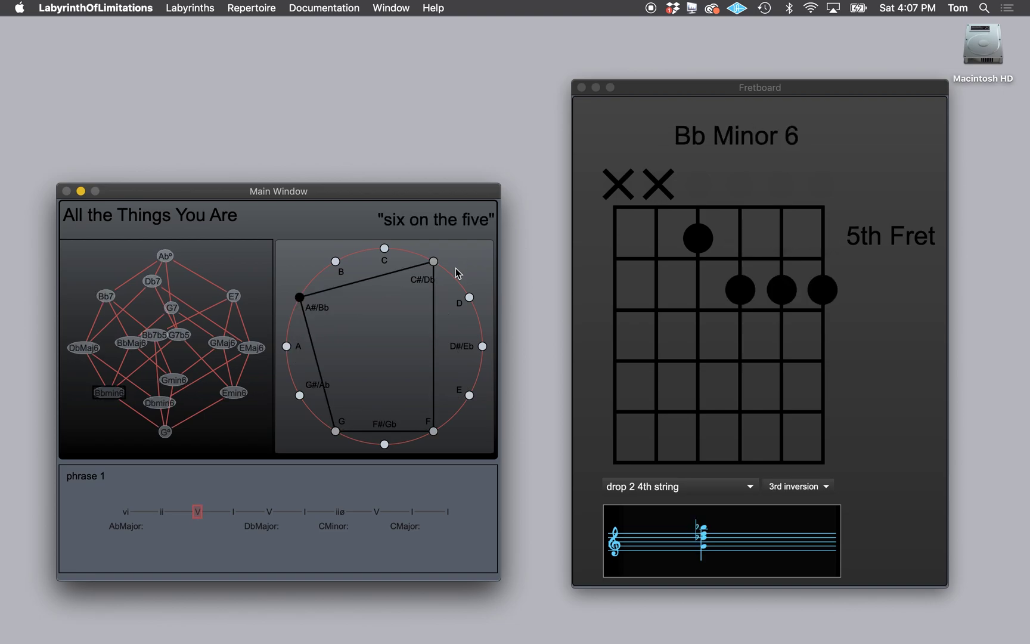
pyautogui.click(421, 219)
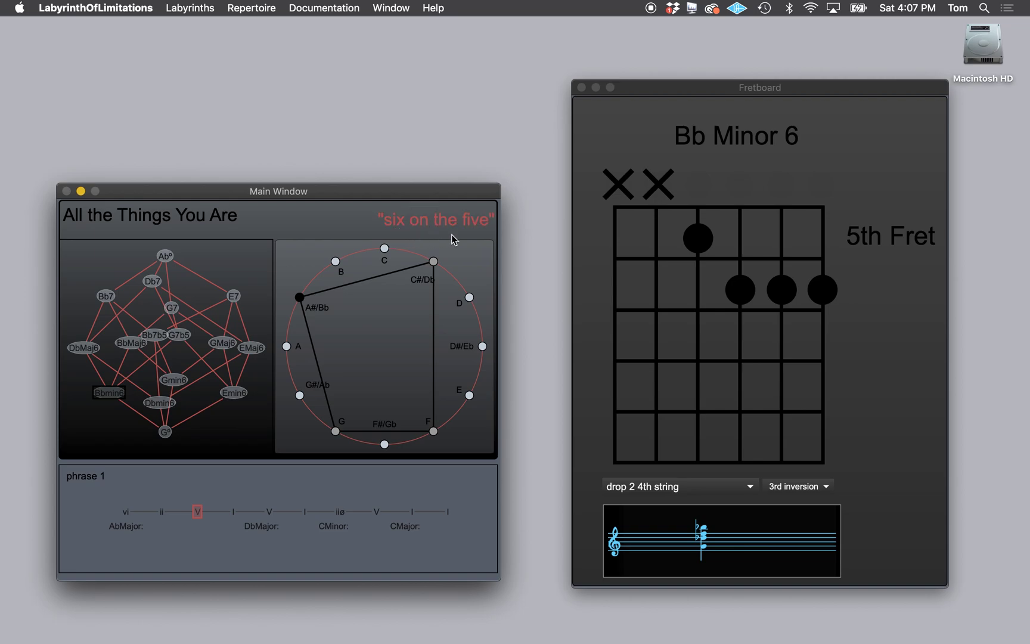
pyautogui.press('Left')
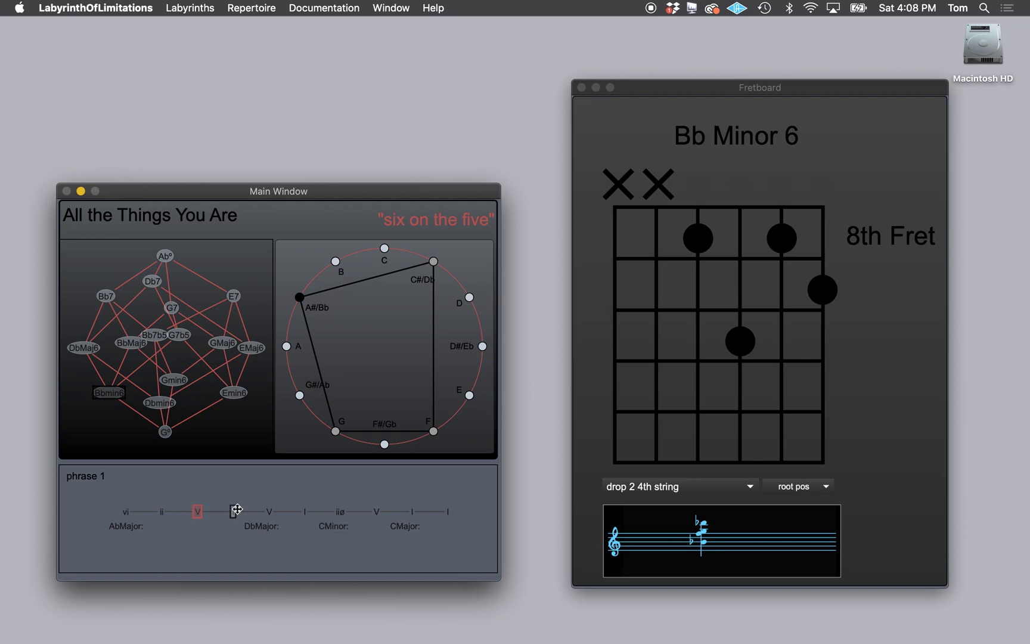
# Start a new phrase in the Harmonic Selector and enter the progression vi–ii–V–I in Eb major
pyautogui.click(316, 490)
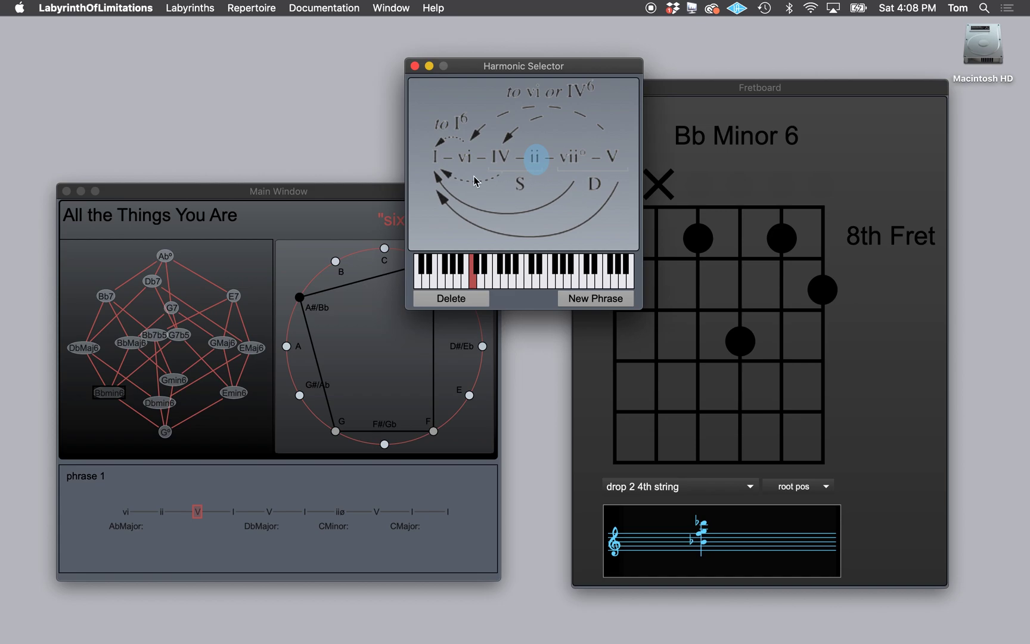
pyautogui.click(583, 301)
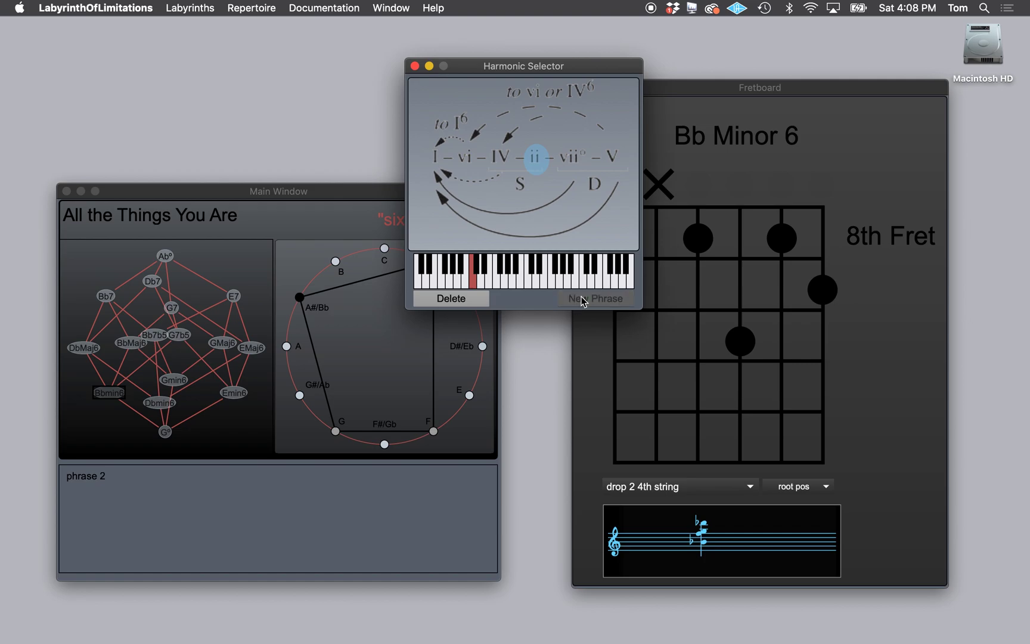
pyautogui.click(484, 268)
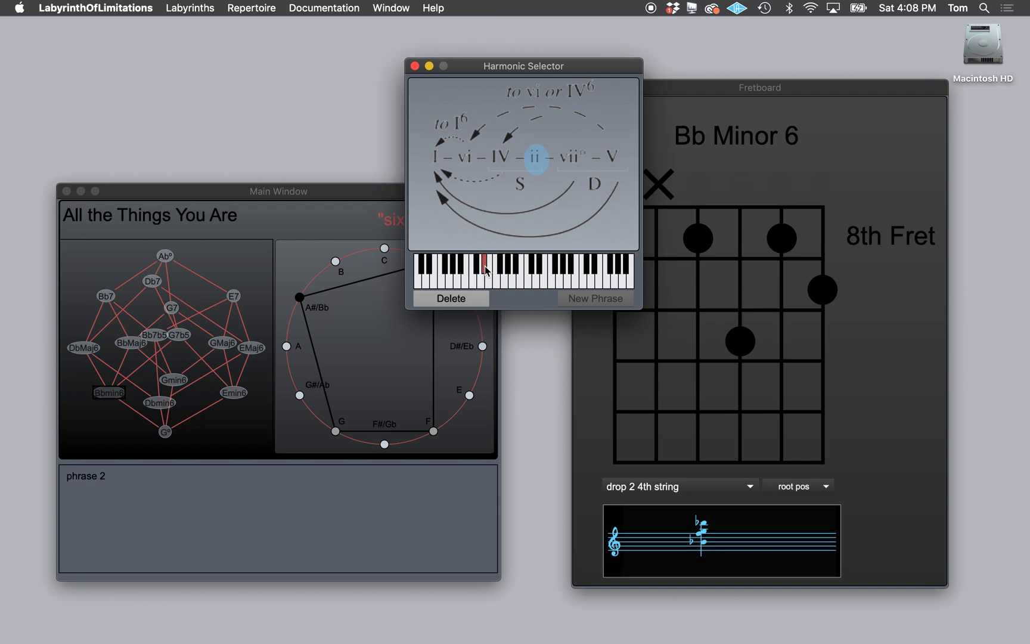
pyautogui.click(465, 160)
pyautogui.click(536, 160)
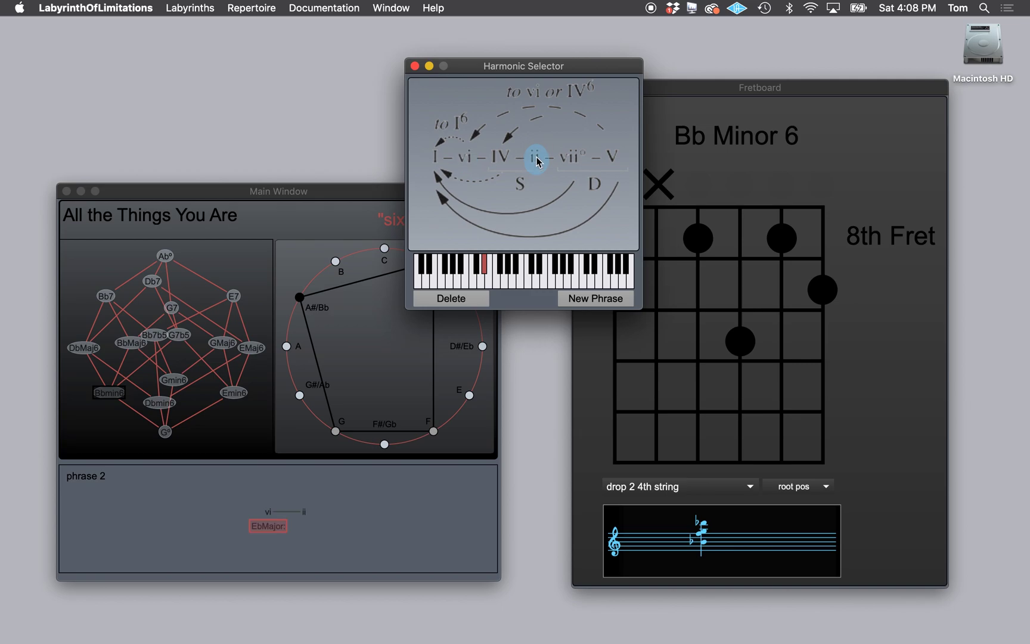
pyautogui.click(608, 160)
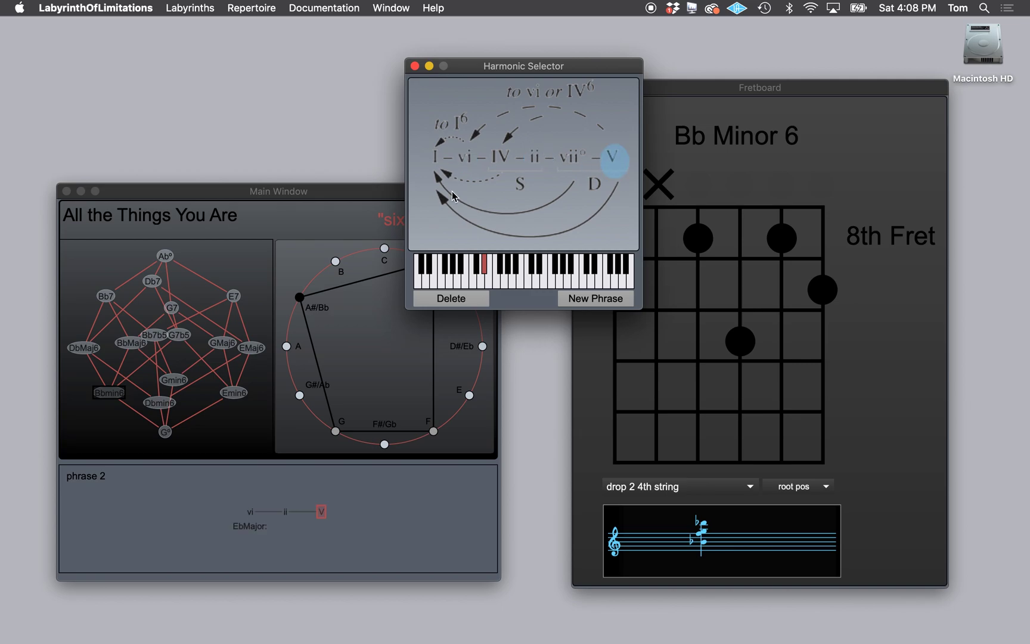
pyautogui.click(438, 157)
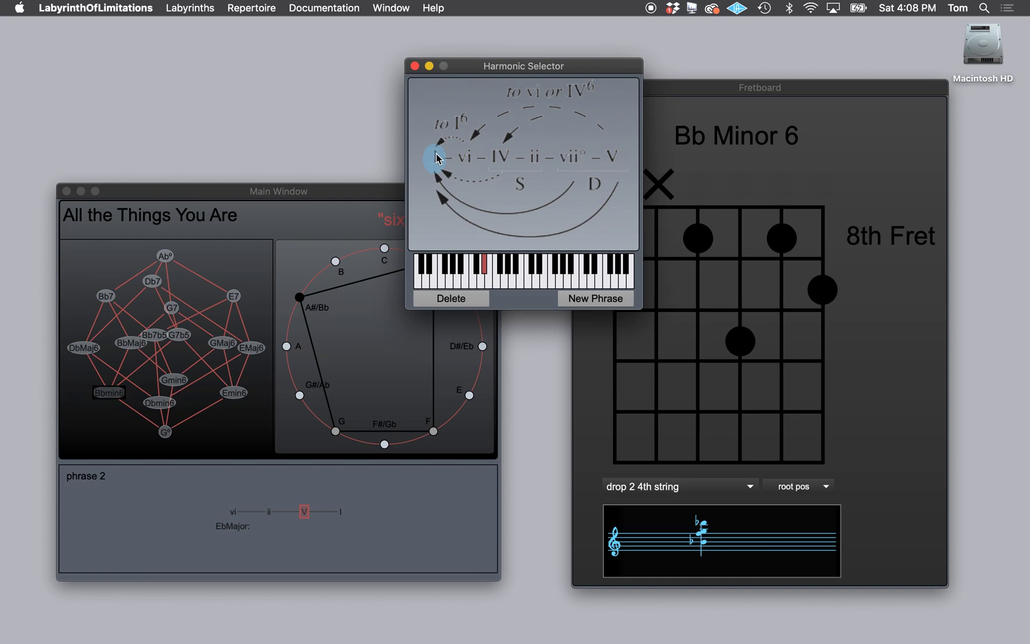
# Extend phrase 2 with the chords V–I in Ab major
pyautogui.click(509, 266)
pyautogui.click(613, 158)
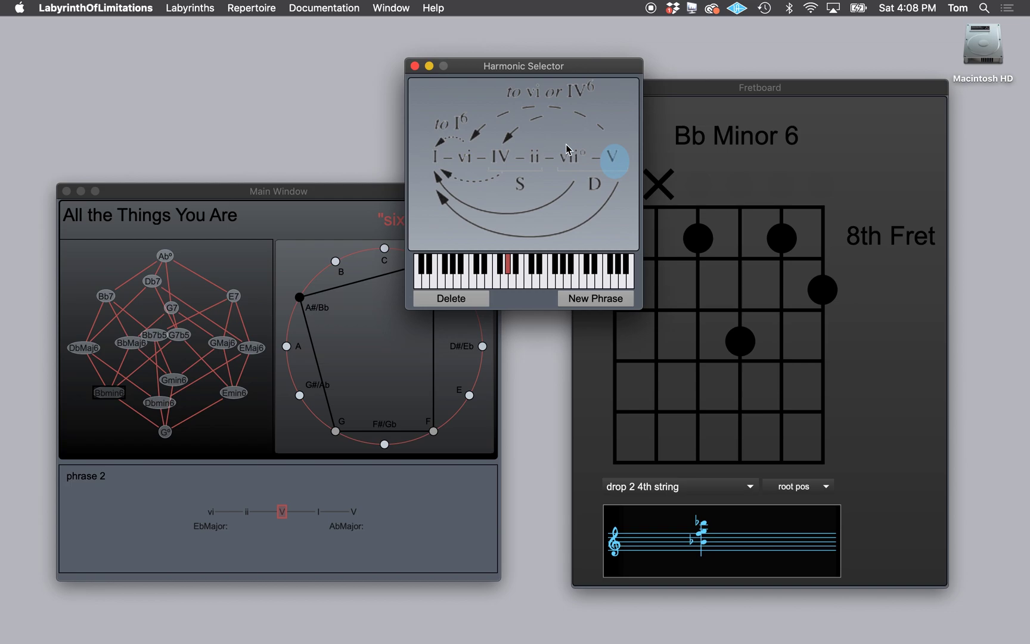
pyautogui.click(437, 158)
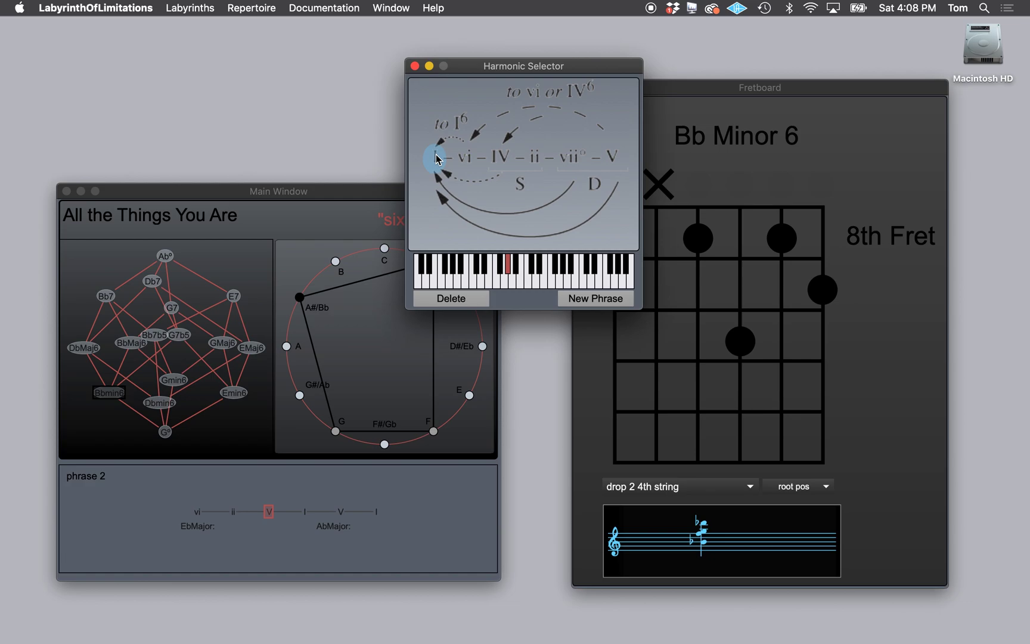
# Complete phrase 2 with iiø–V in G minor and two I chords in G major, and close the Harmonic Selector
pyautogui.click(505, 286)
pyautogui.click(504, 287)
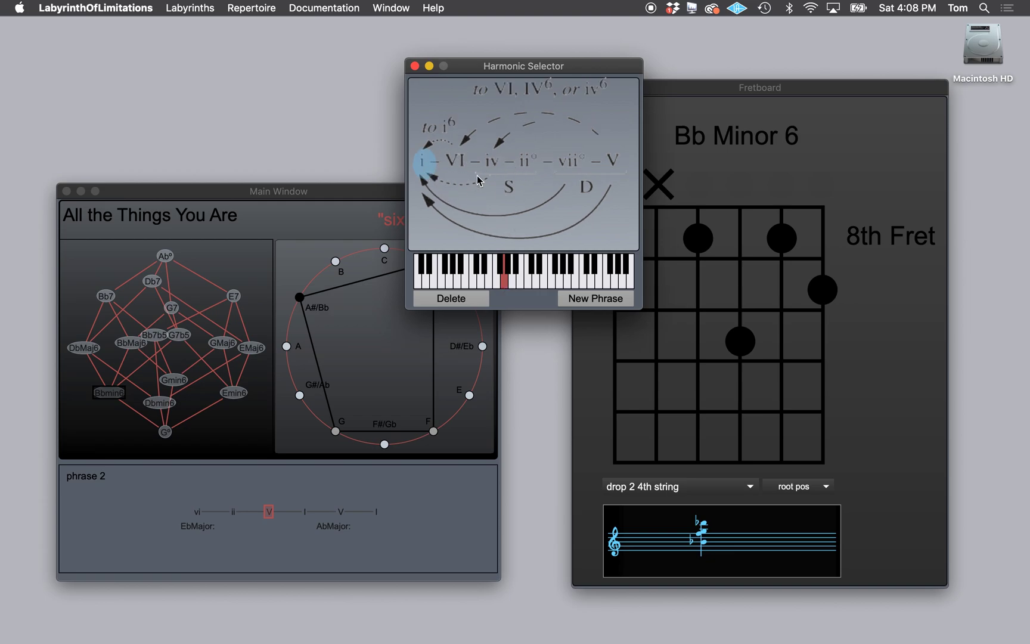
pyautogui.click(526, 169)
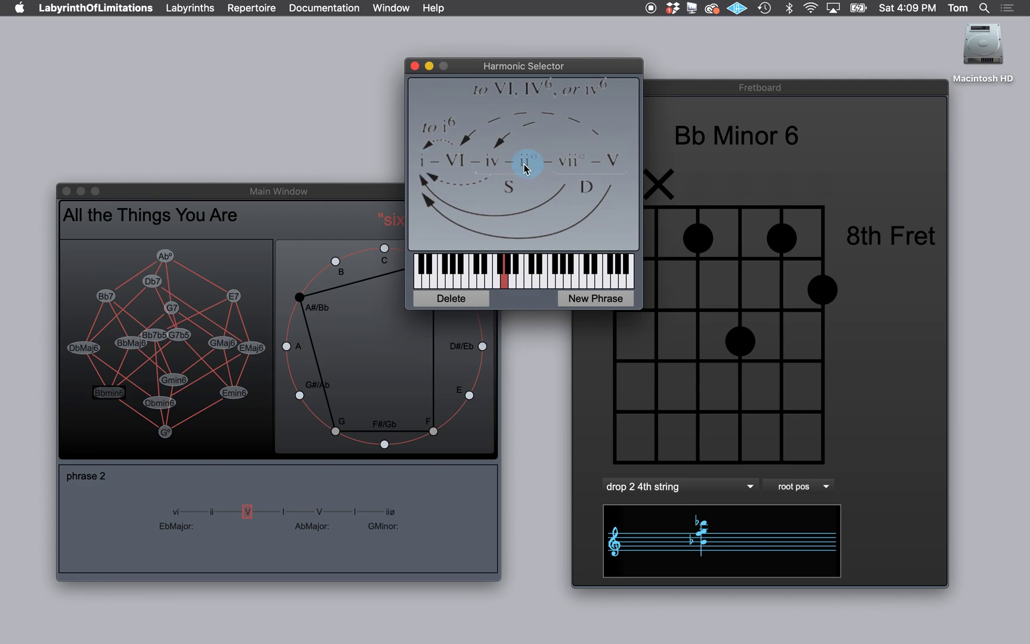
pyautogui.click(613, 161)
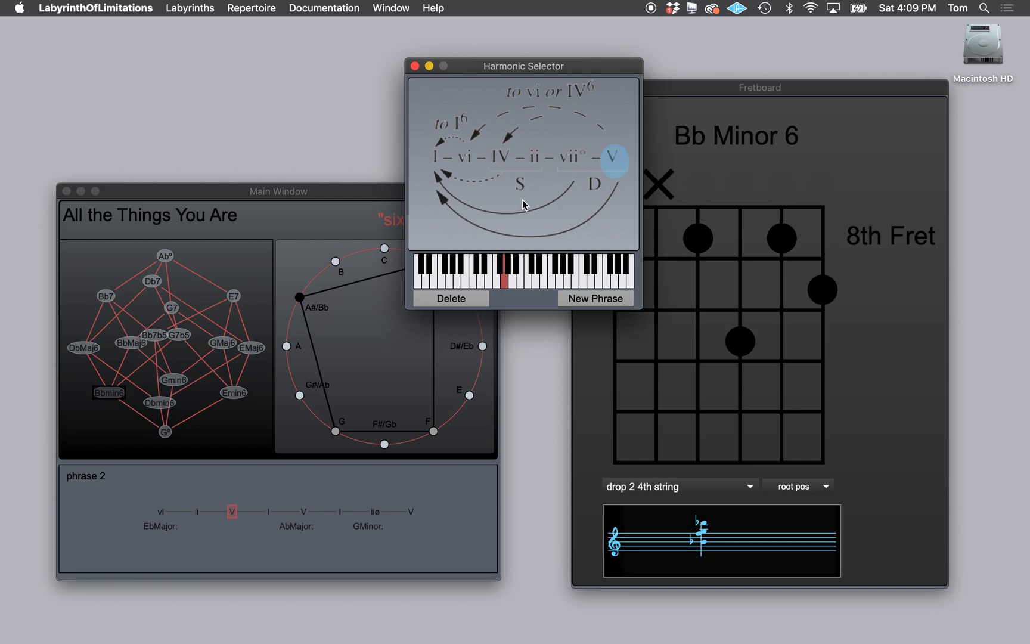
pyautogui.click(435, 158)
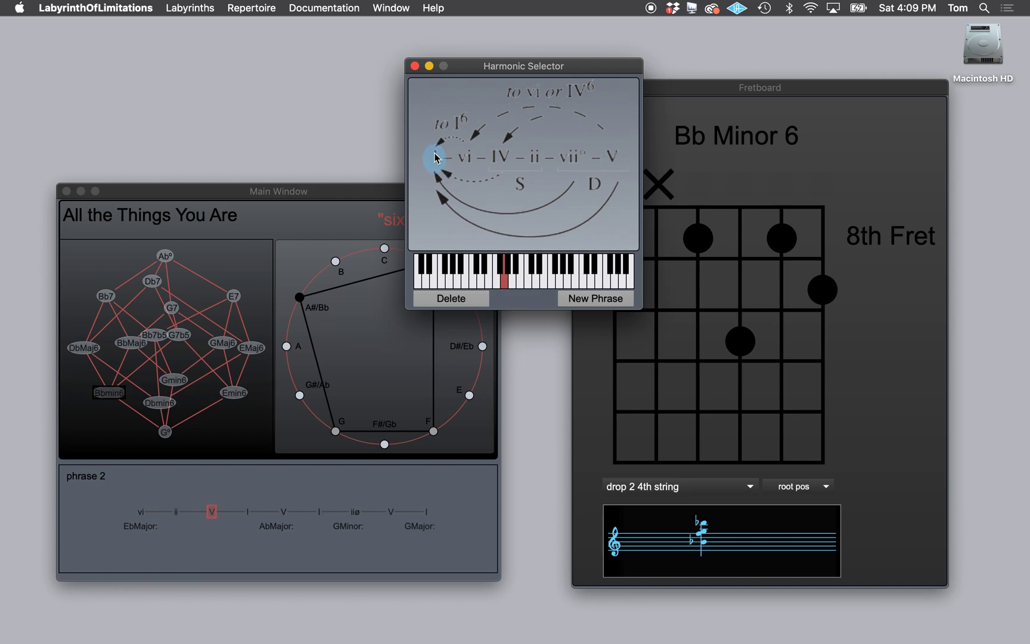
pyautogui.click(434, 158)
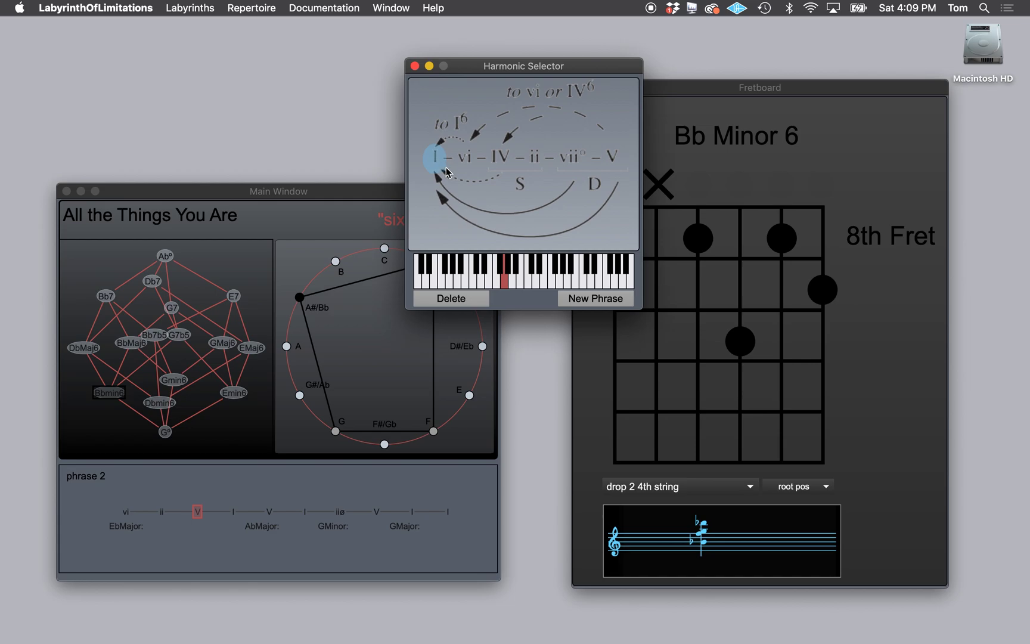
pyautogui.click(398, 490)
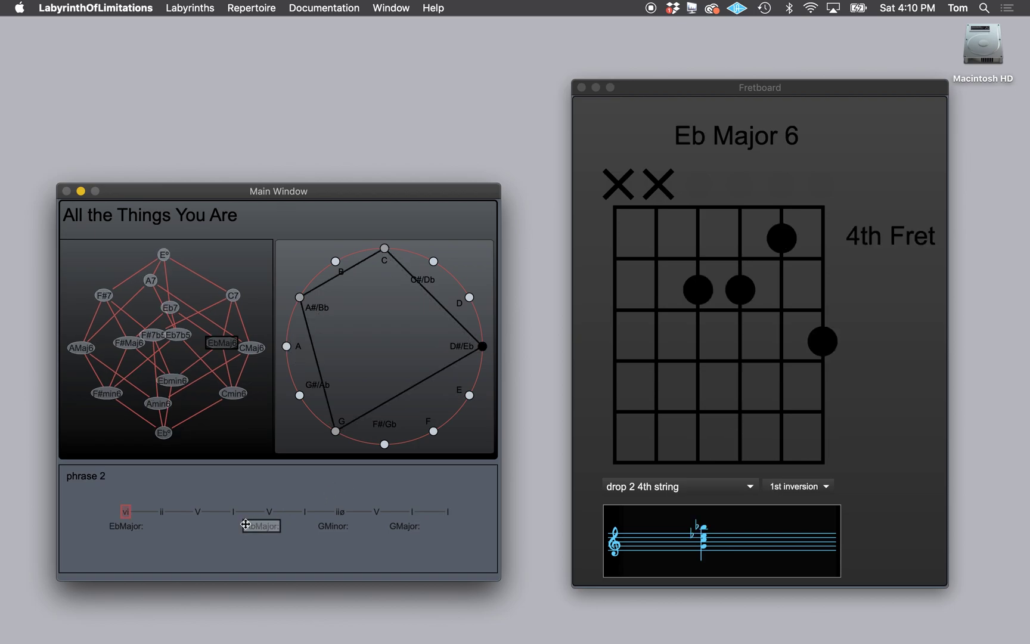
# Move through the chords of phrase 2 up to the V chord in G minor
pyautogui.click(232, 511)
pyautogui.click(232, 512)
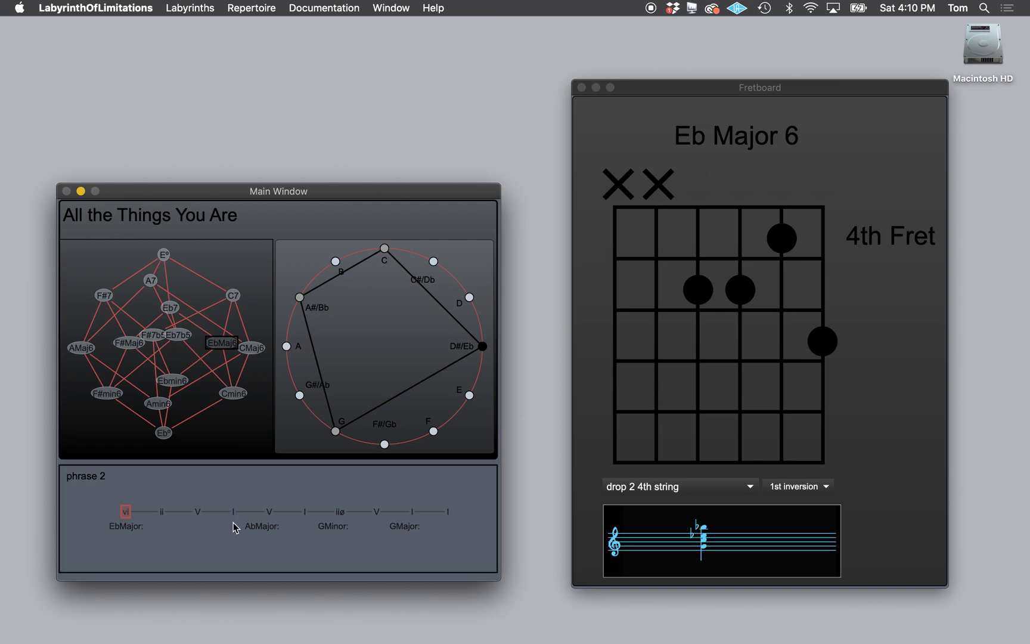
pyautogui.click(233, 512)
pyautogui.click(232, 512)
pyautogui.click(268, 512)
pyautogui.click(339, 511)
pyautogui.click(376, 511)
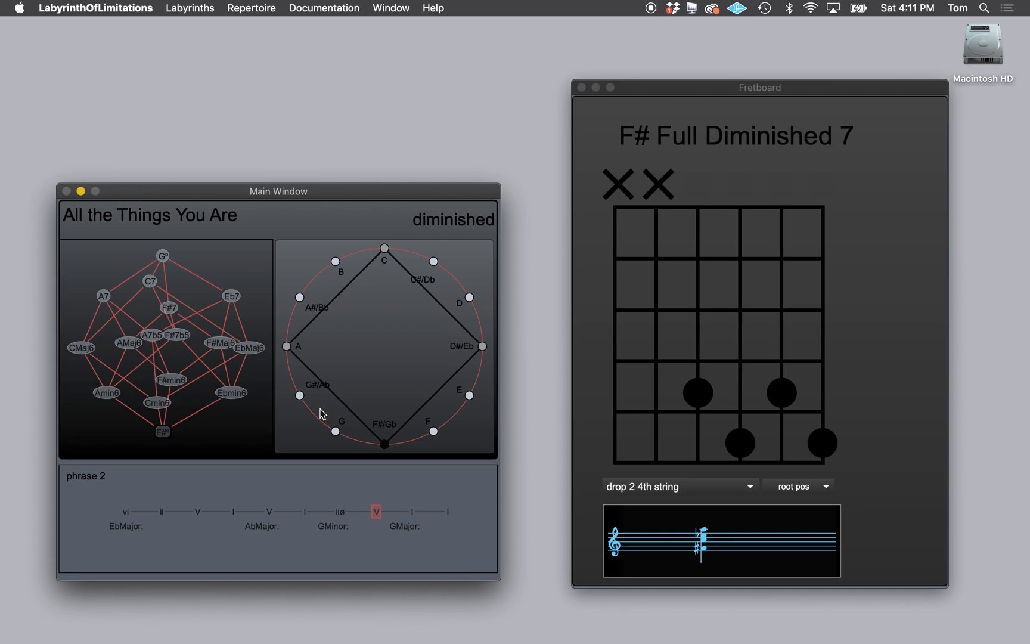
# Consult the keyboard shortcuts list and fix the G minor V chord's substitution as "tritone's minor"
pyautogui.click(315, 8)
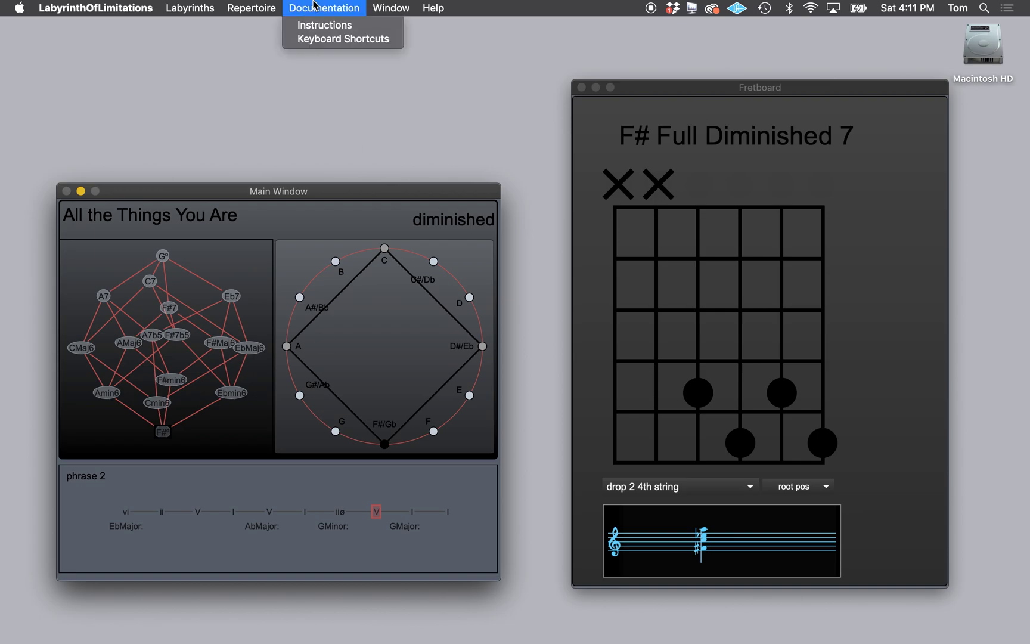
pyautogui.click(332, 39)
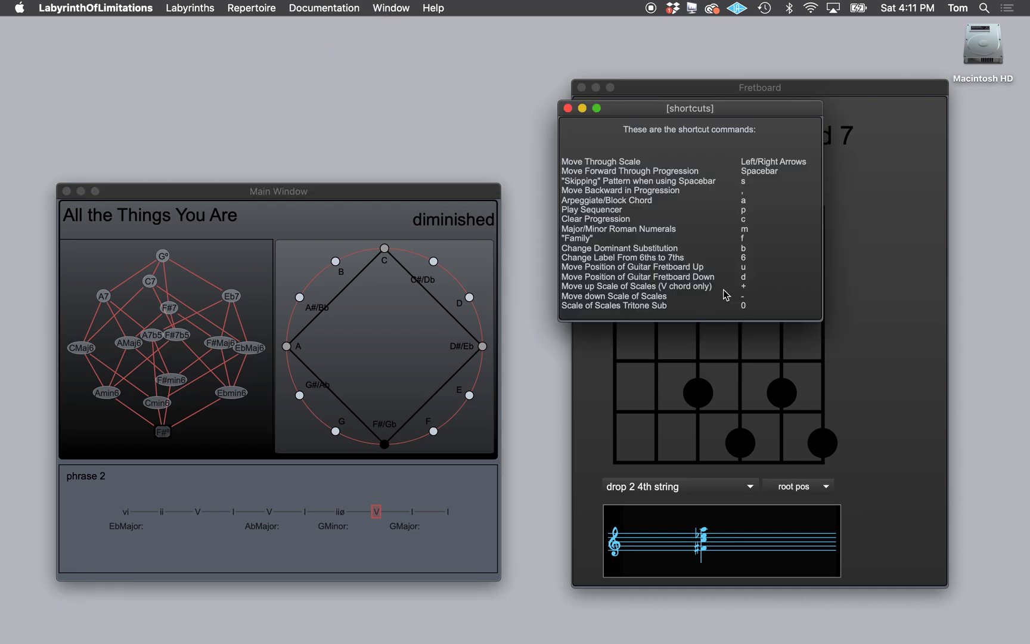
pyautogui.click(568, 108)
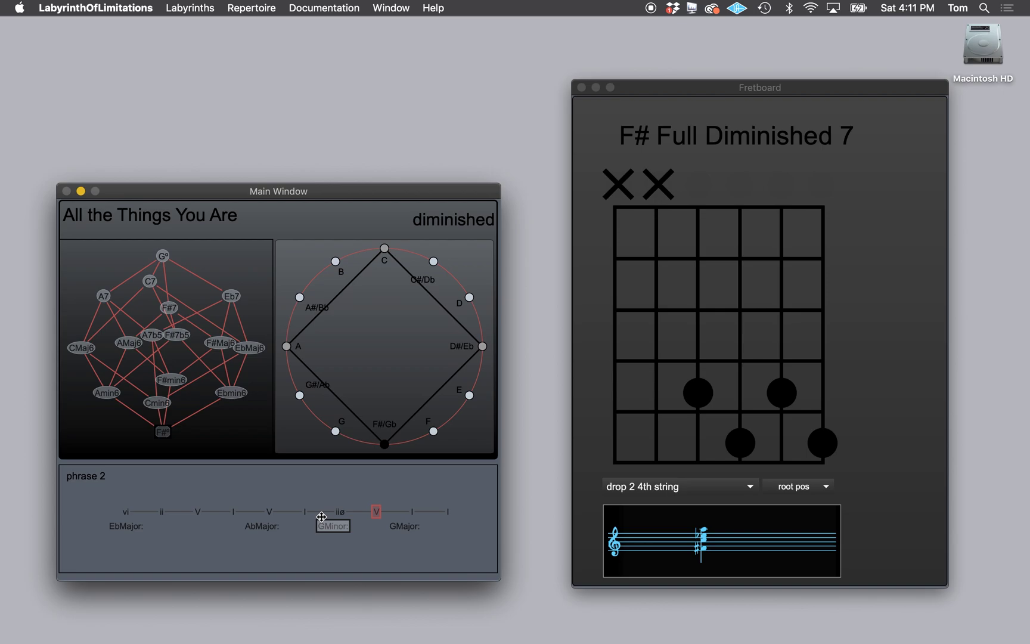
pyautogui.press('Right')
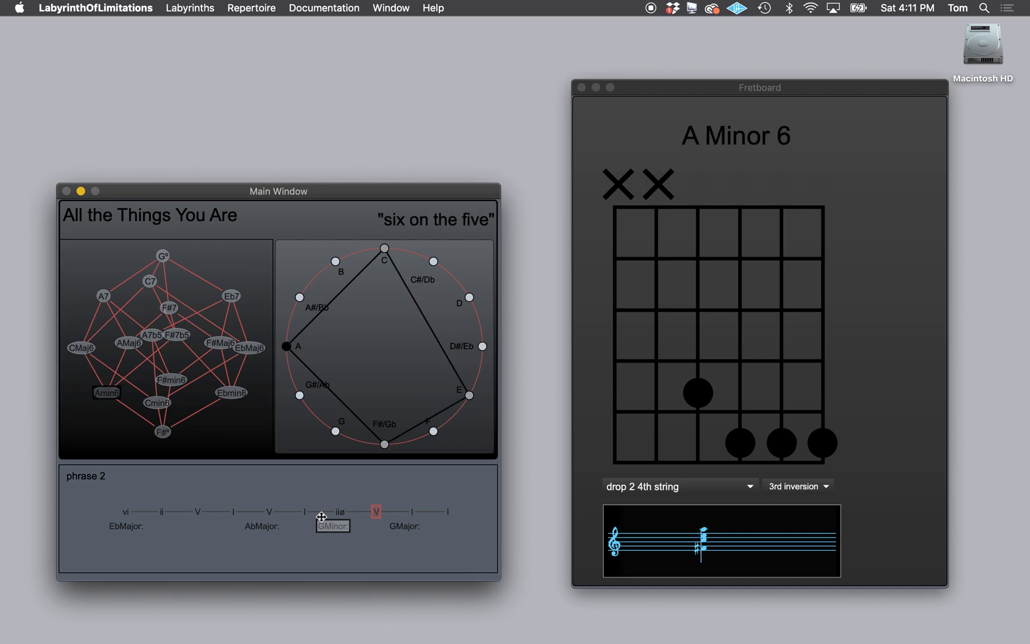
pyautogui.press('Right')
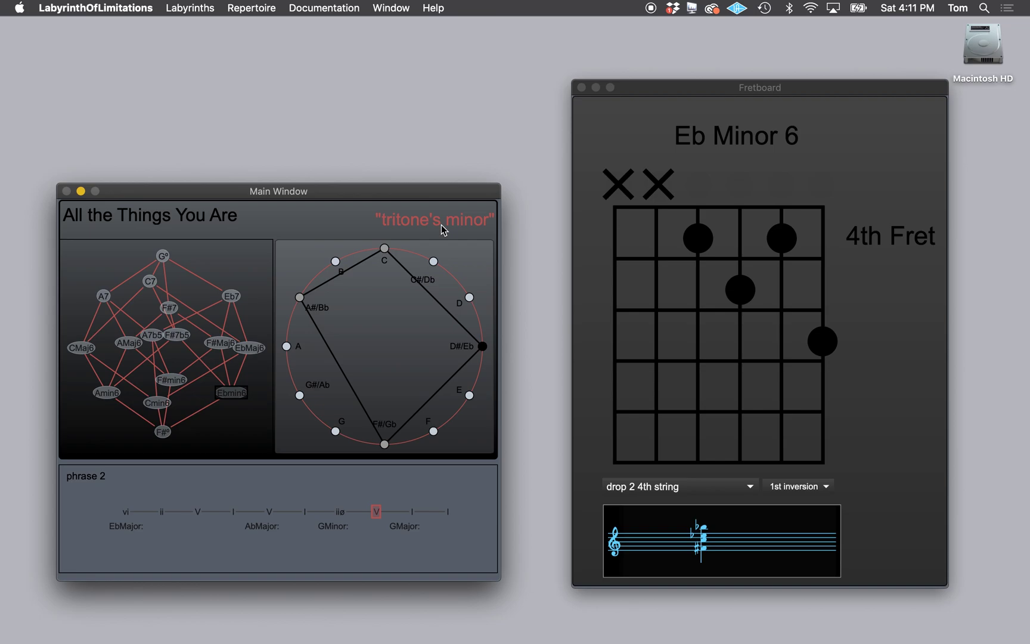
# Move backward through phrase 2 to its opening vi chord
pyautogui.press('Left')
pyautogui.press('Left')
pyautogui.press('Left')
pyautogui.press('Left')
pyautogui.press('Left')
pyautogui.press('Left')
pyautogui.press('Left')
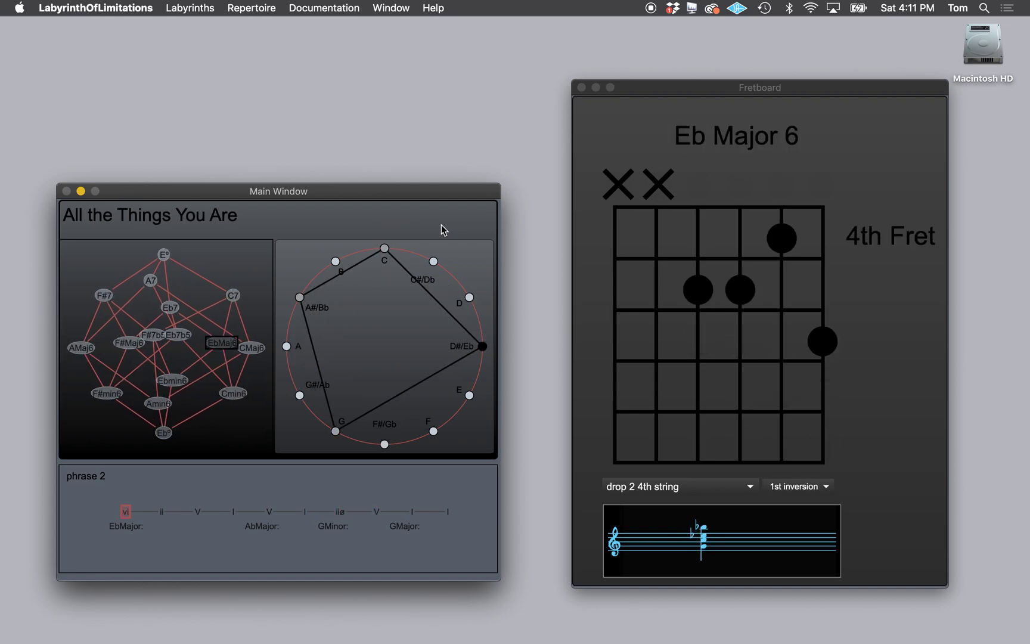
# Step forward through the whole phrase 2 progression to the final I chord in G major
pyautogui.press('Right')
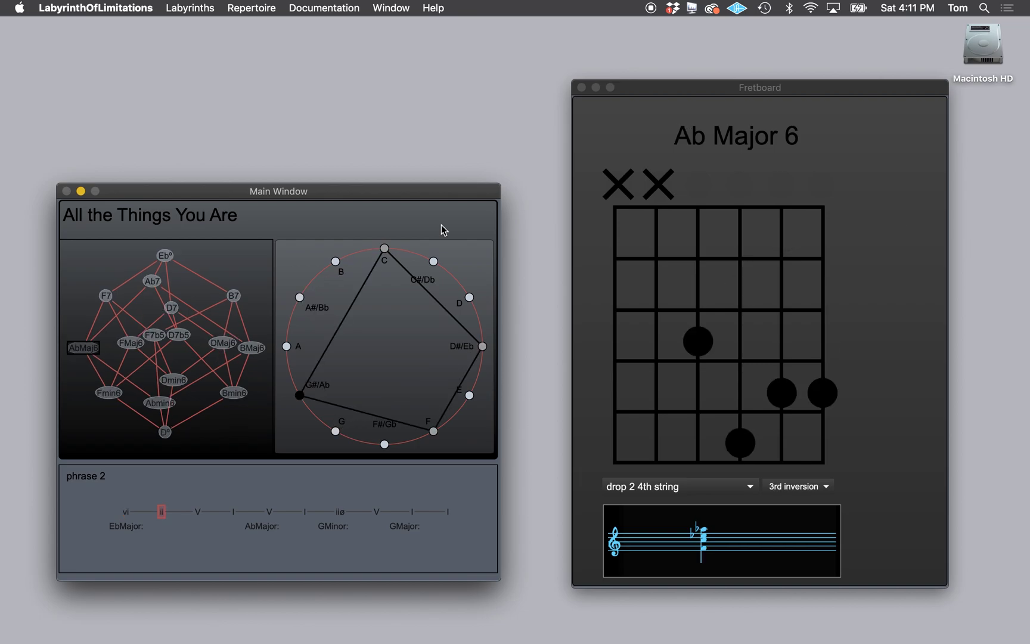
pyautogui.press('Right')
pyautogui.press('Right')
pyautogui.press('Right')
pyautogui.press('Right')
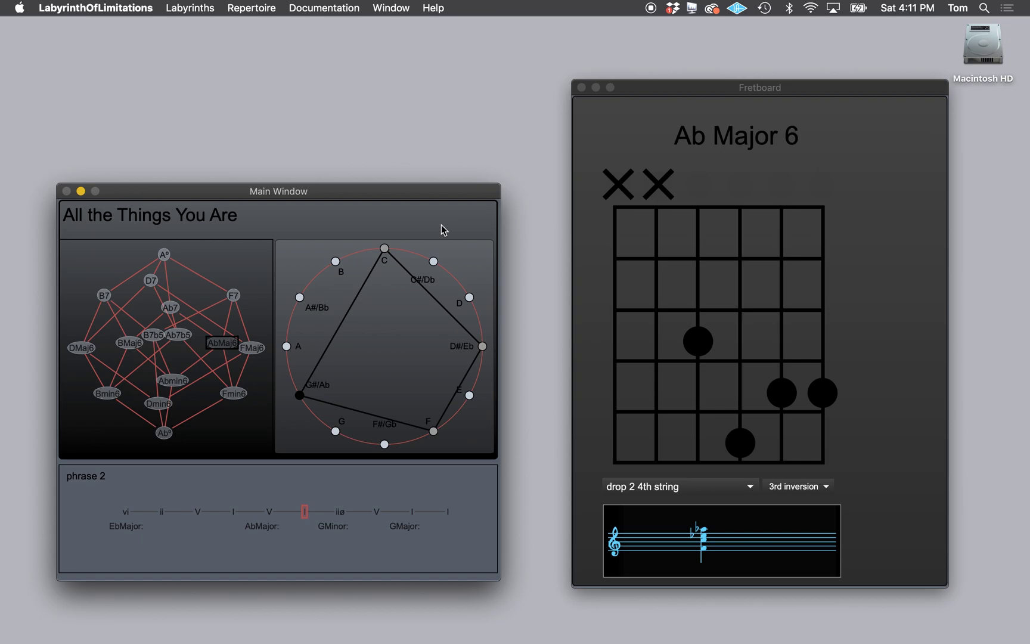
pyautogui.press('Right')
pyautogui.press('Right')
pyautogui.press('Right')
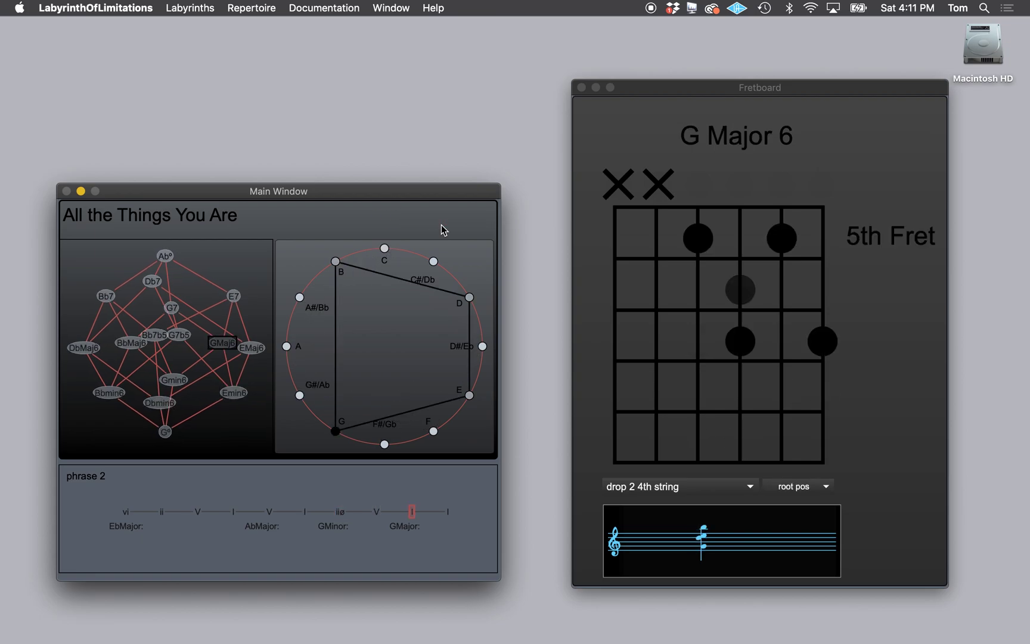
pyautogui.press('Right')
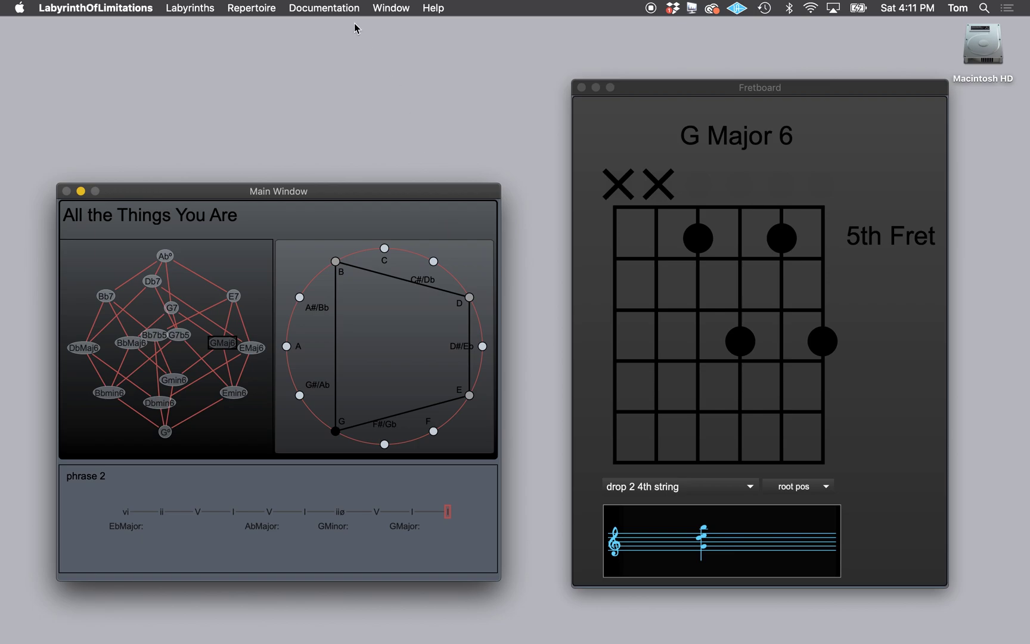
pyautogui.click(254, 5)
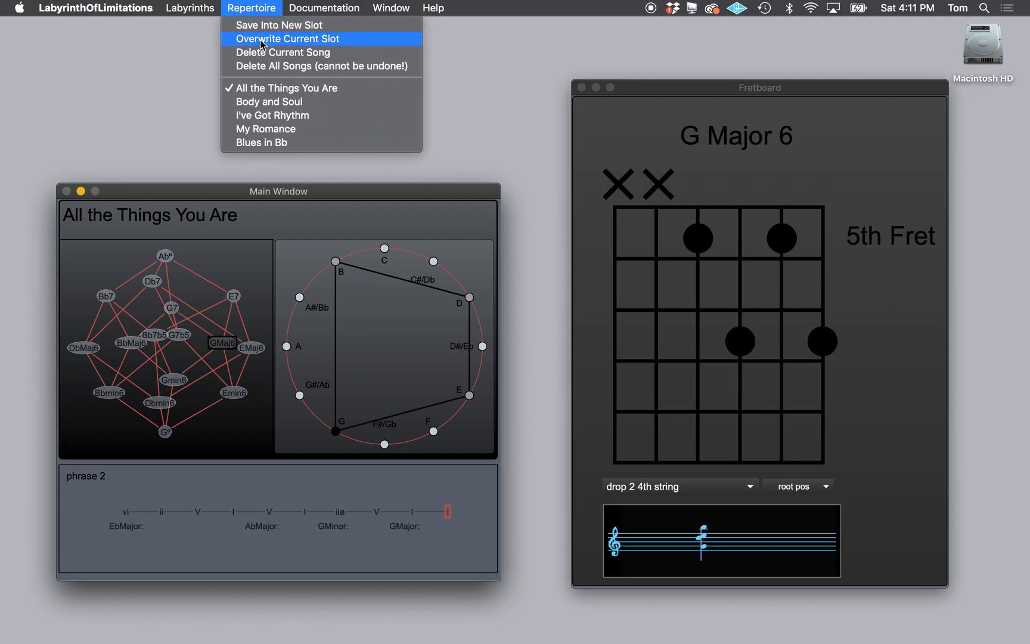
pyautogui.click(161, 193)
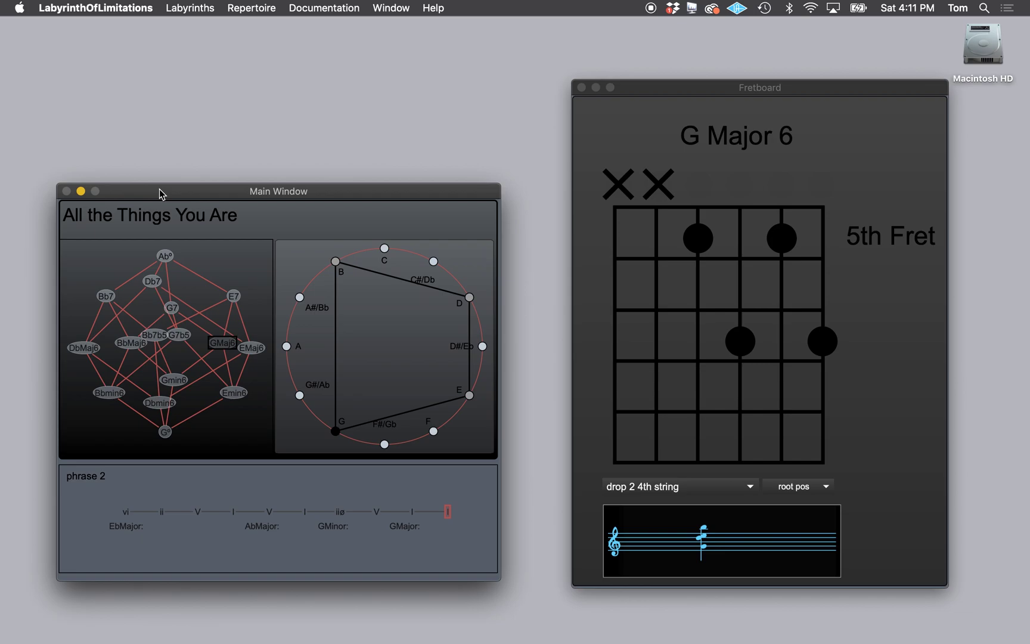
pyautogui.click(199, 6)
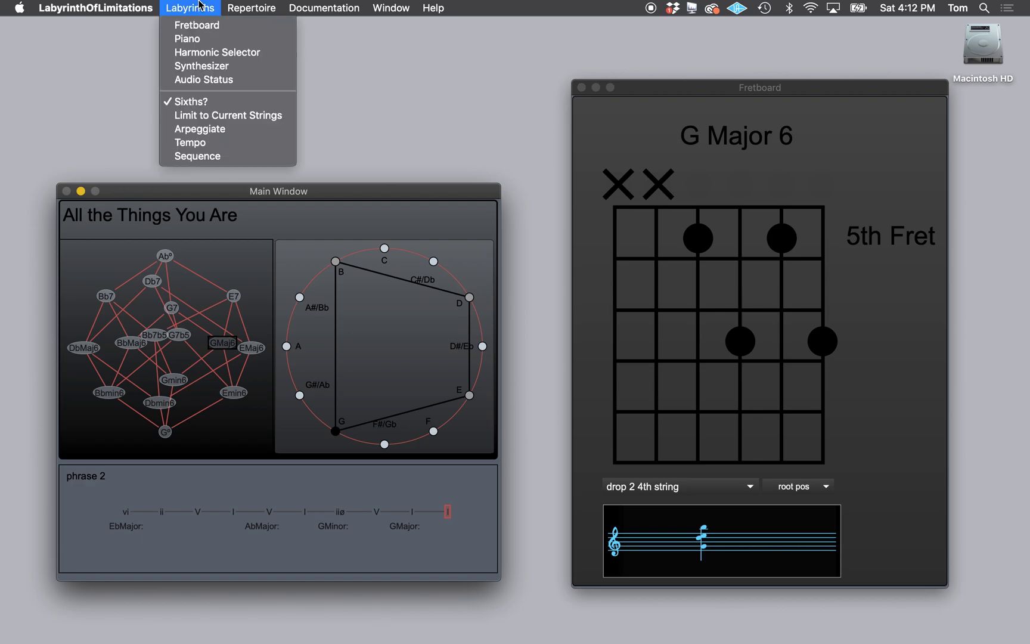
pyautogui.click(152, 196)
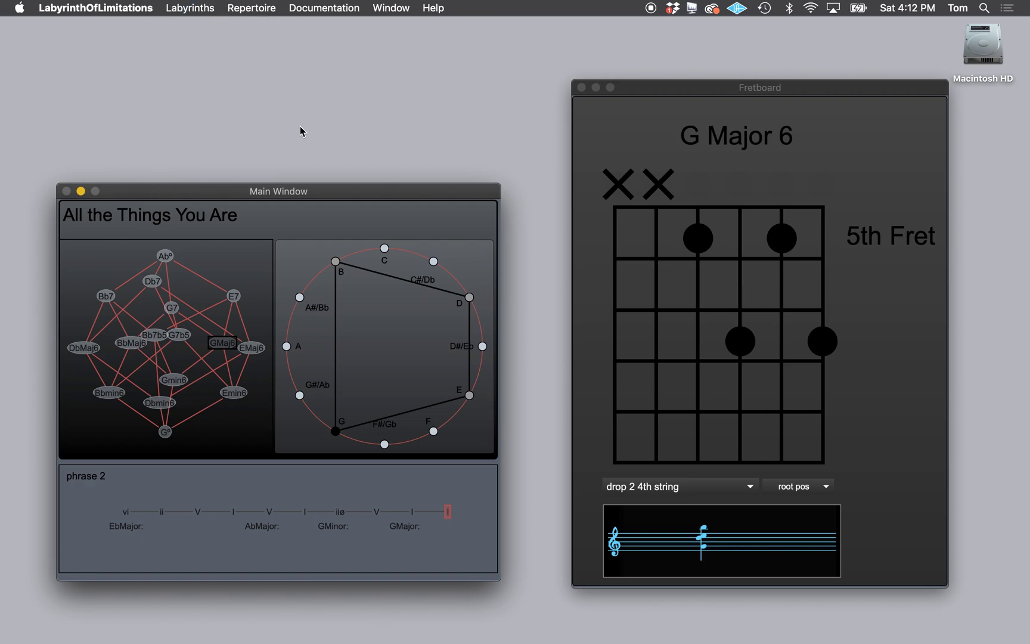
# Open the Labyrinth of Limitations instructions in Acrobat and look over the cover page and table of contents
pyautogui.click(330, 7)
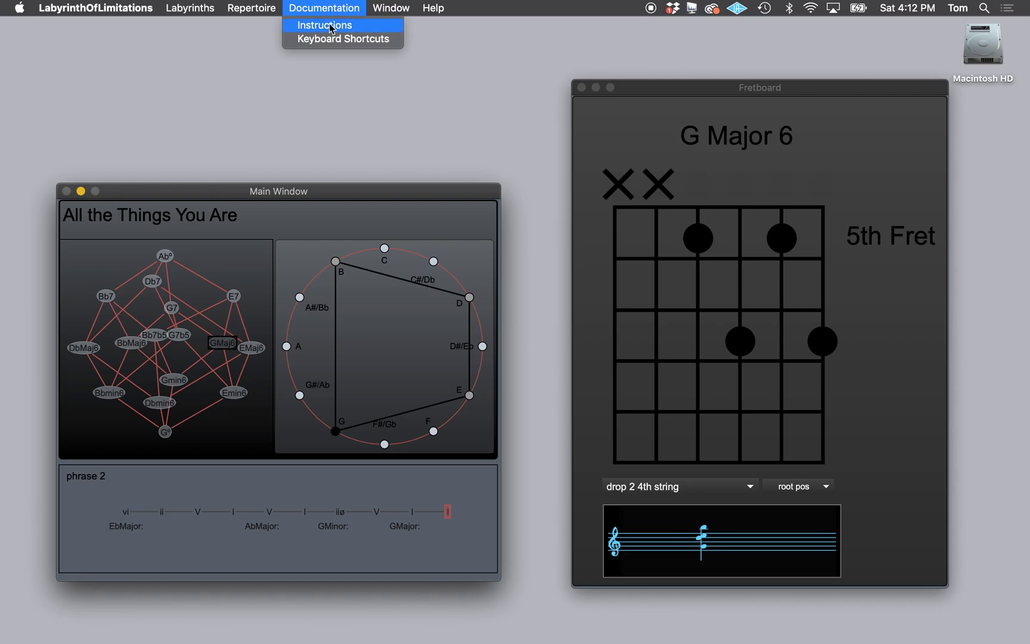
pyautogui.click(331, 26)
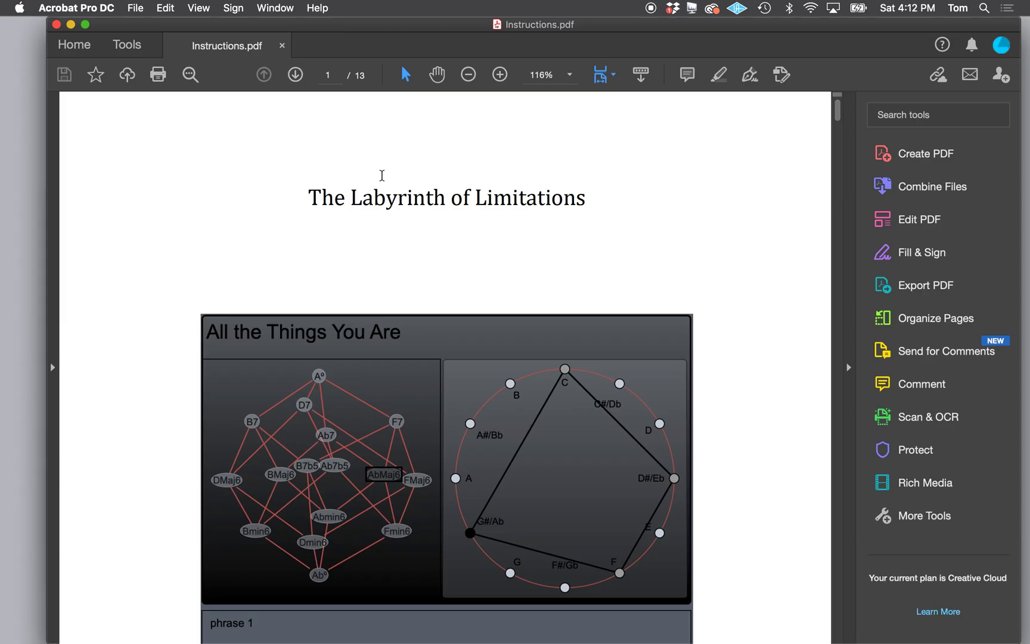
pyautogui.scroll(-3, 343, 294)
pyautogui.scroll(-15, 343, 294)
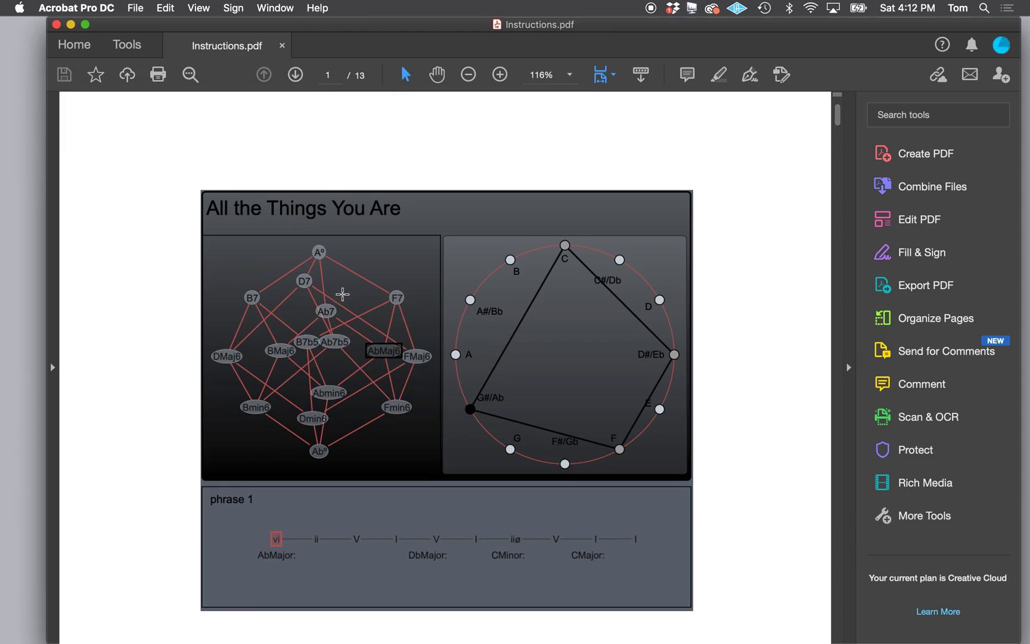
pyautogui.scroll(-8, 343, 294)
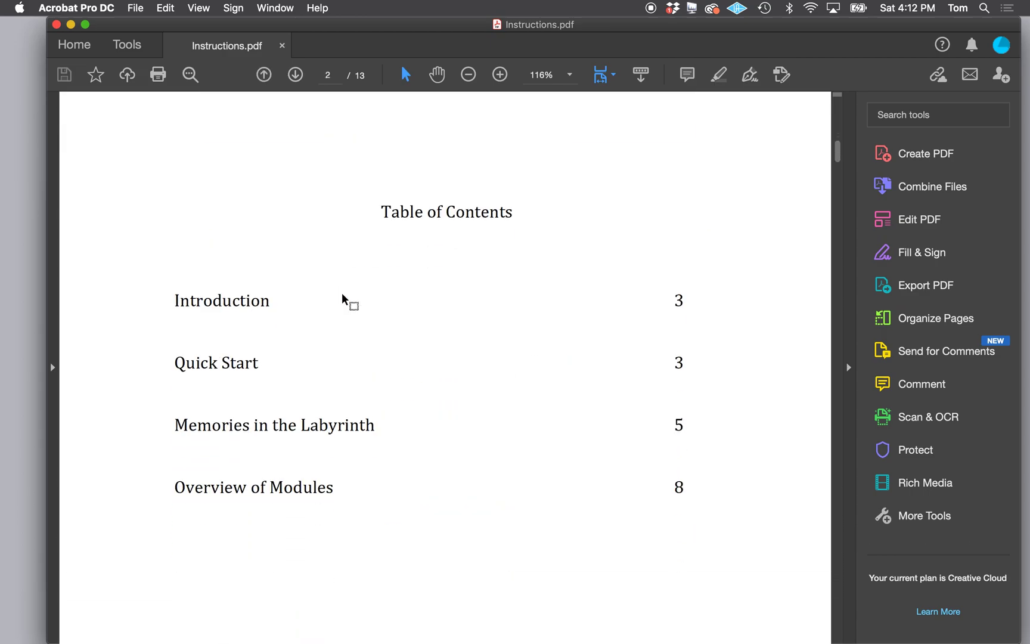
pyautogui.scroll(3, 343, 295)
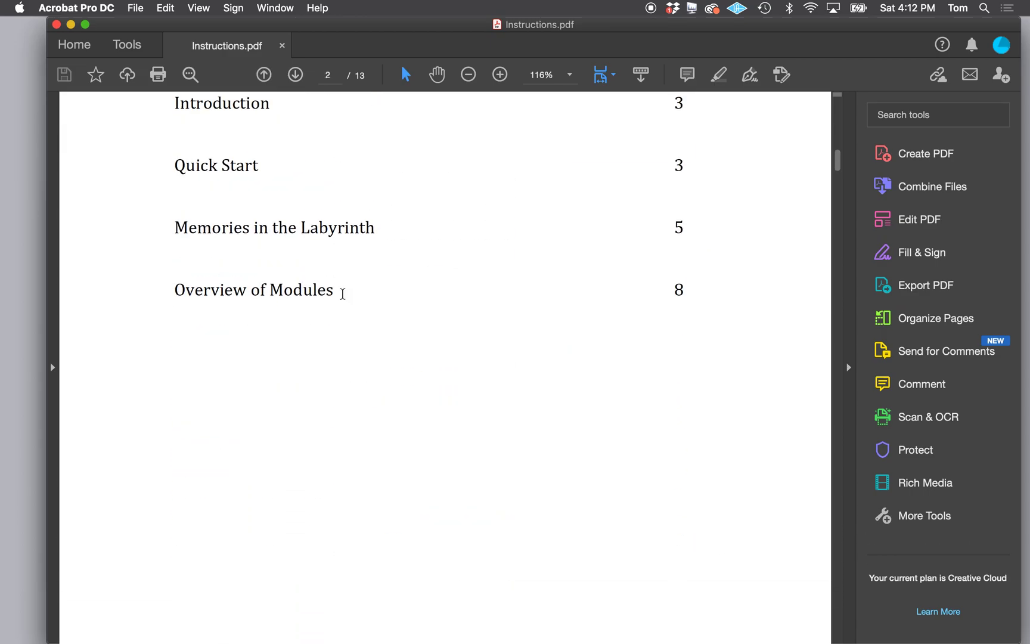
# Go to the Quick Start section from the table of contents, skim through to page 5 and close the instructions
pyautogui.click(684, 167)
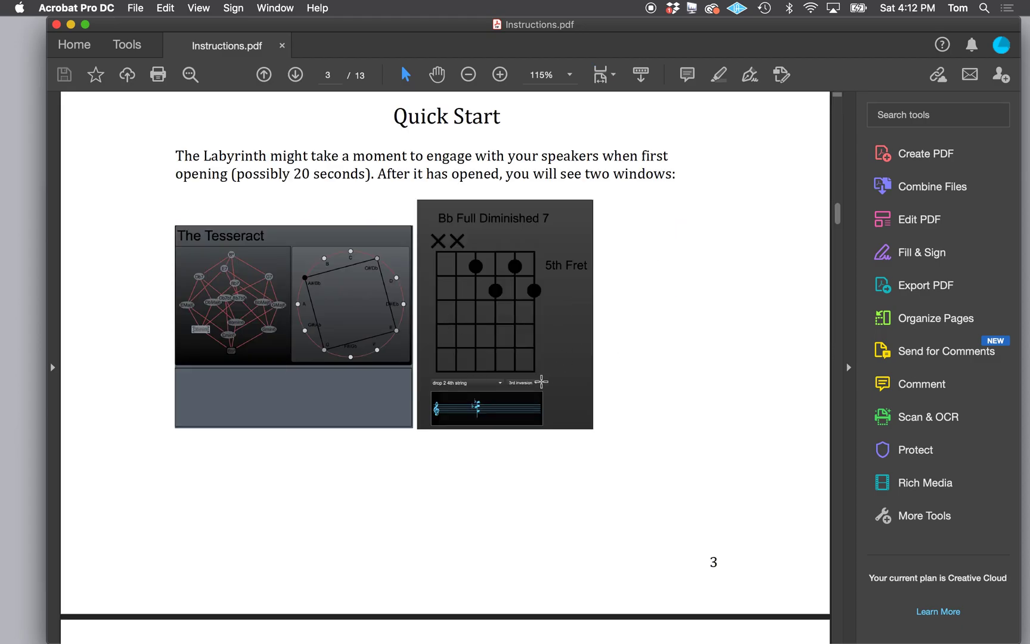
pyautogui.scroll(-15, 543, 385)
pyautogui.scroll(-5, 542, 385)
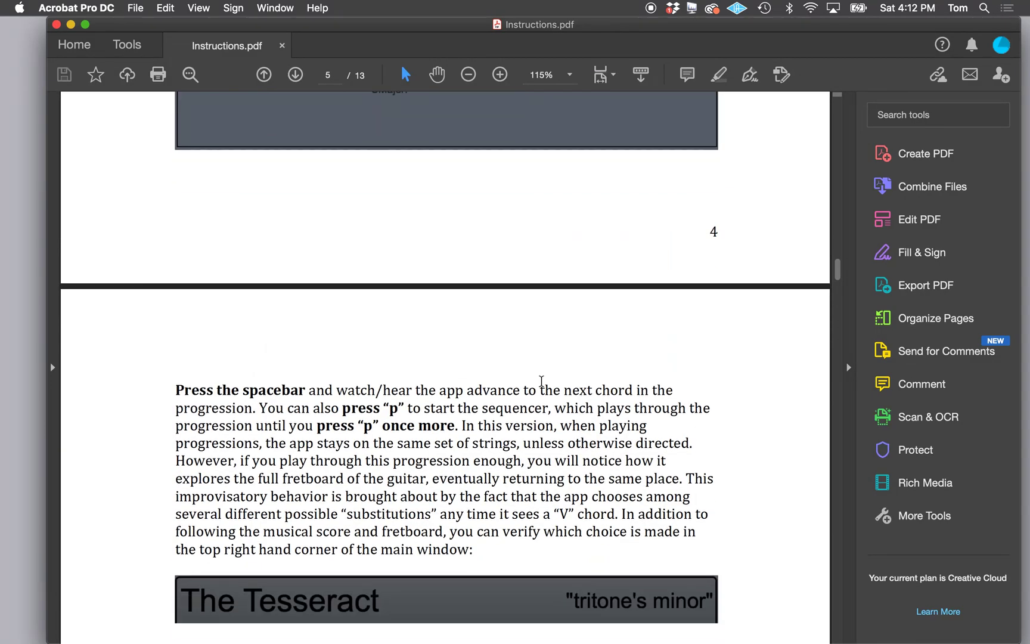
pyautogui.scroll(2, 542, 385)
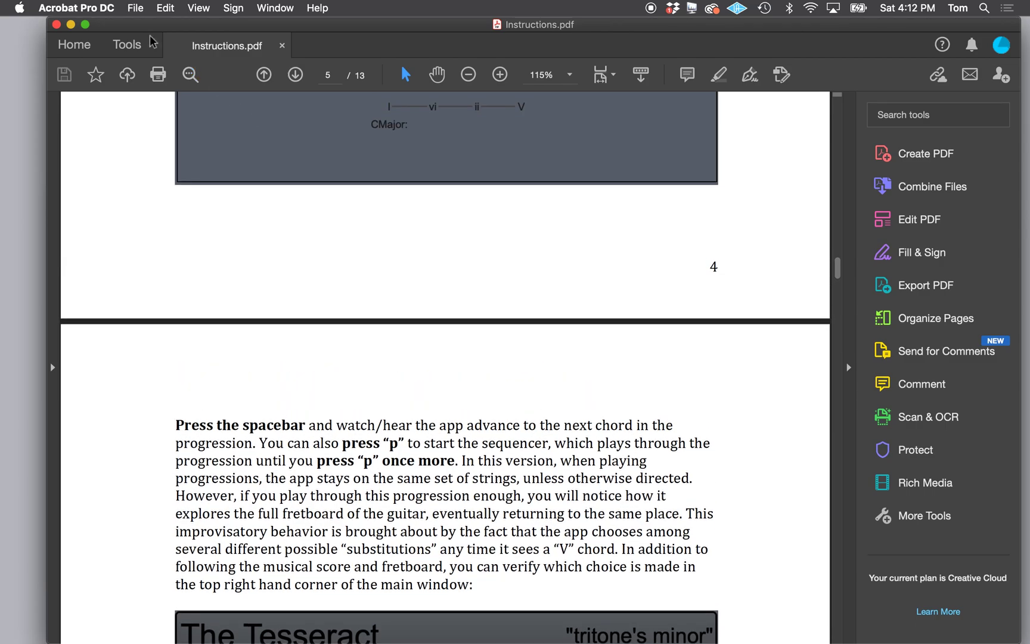
pyautogui.click(56, 24)
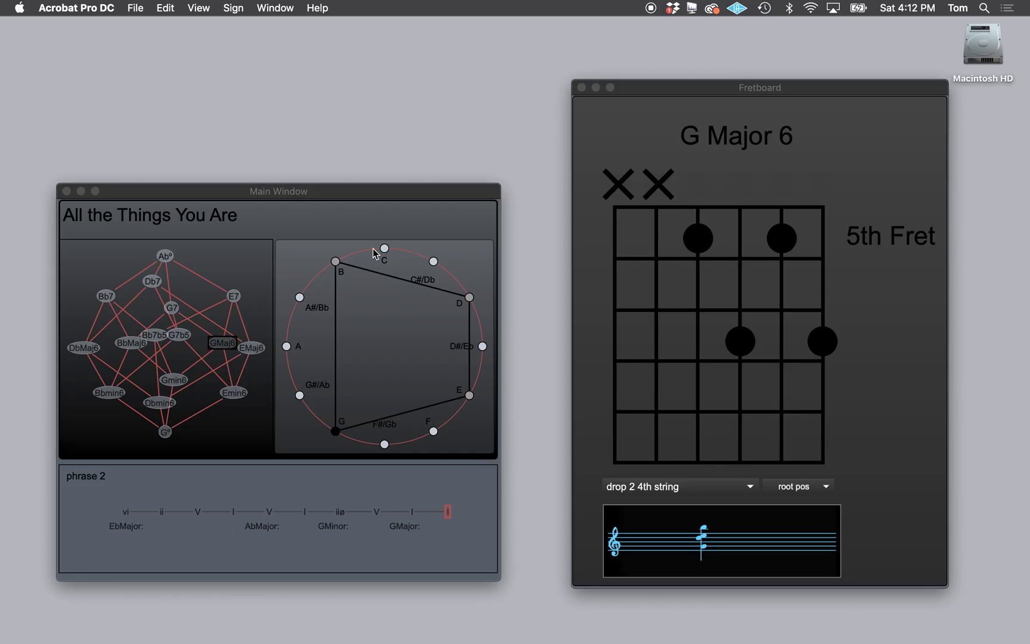